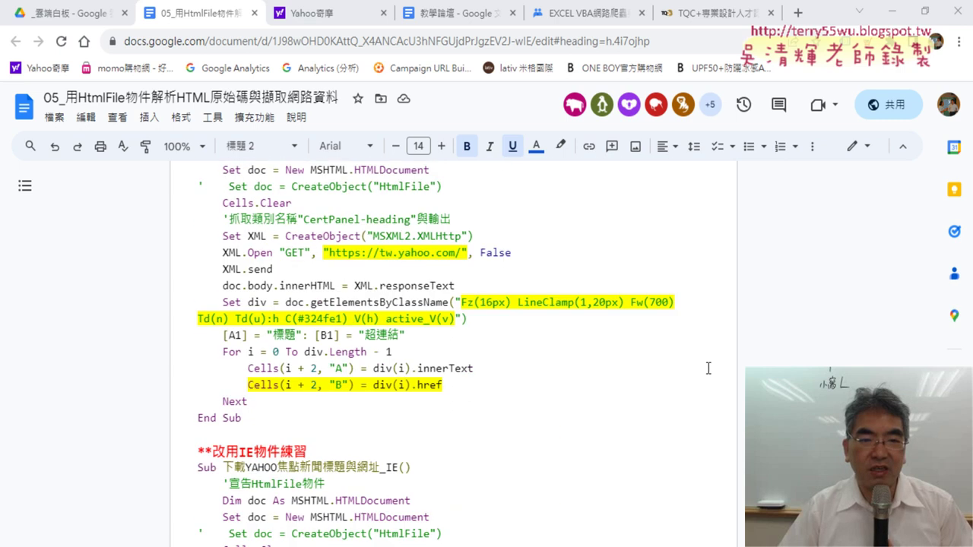
scroll(706, 368, "up", 1)
scroll(706, 368, "up", 1)
scroll(708, 367, "down", 1)
scroll(707, 368, "down", 1)
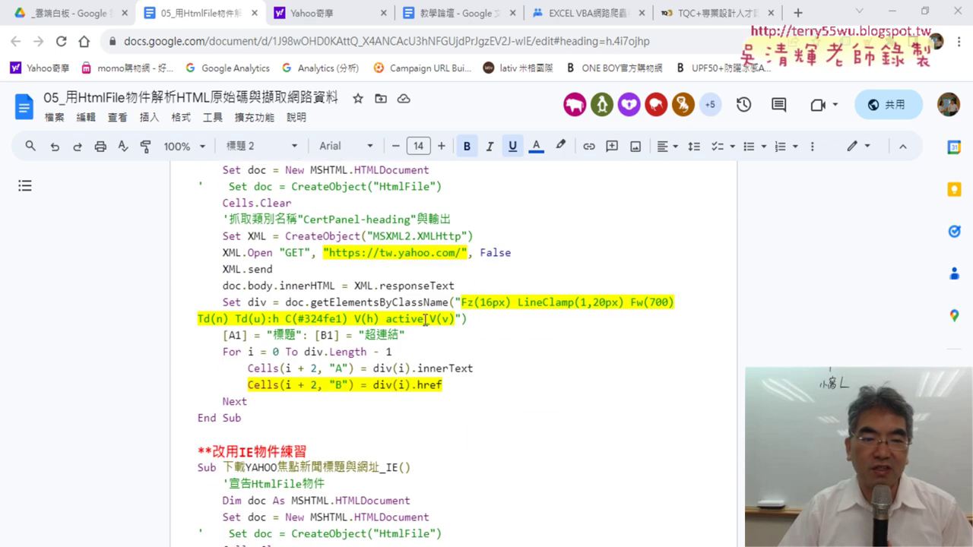
scroll(707, 368, "down", 1)
scroll(606, 345, "down", 2)
scroll(602, 334, "down", 2)
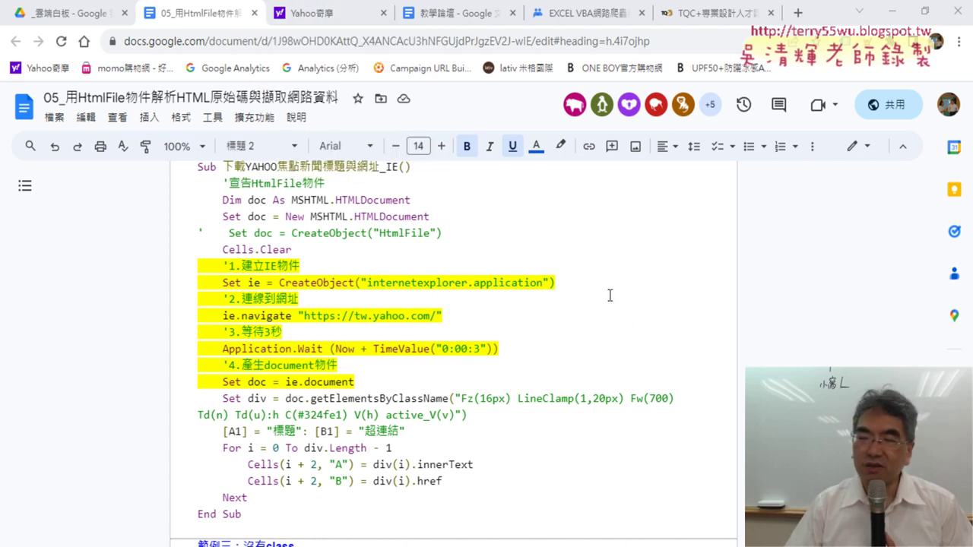
scroll(610, 296, "down", 2)
scroll(608, 294, "down", 1)
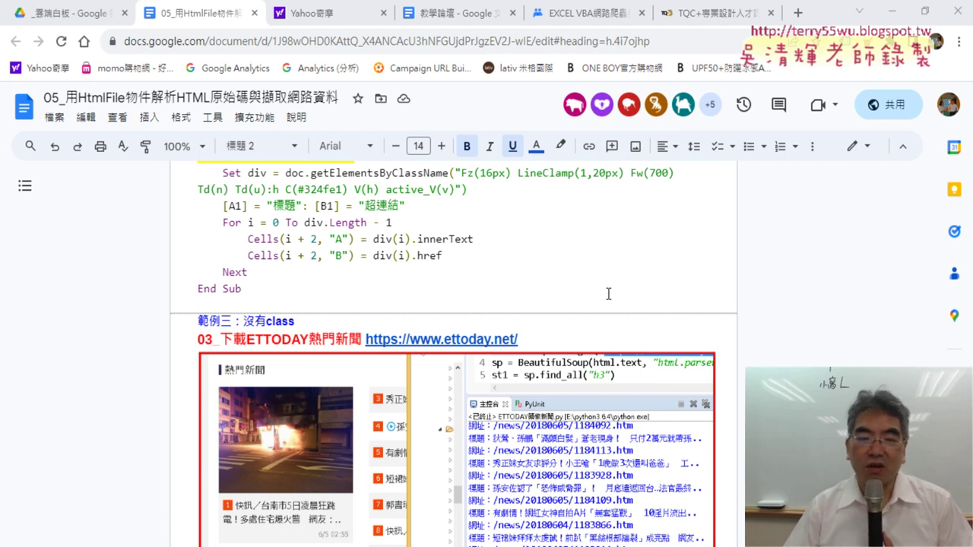
scroll(608, 293, "down", 1)
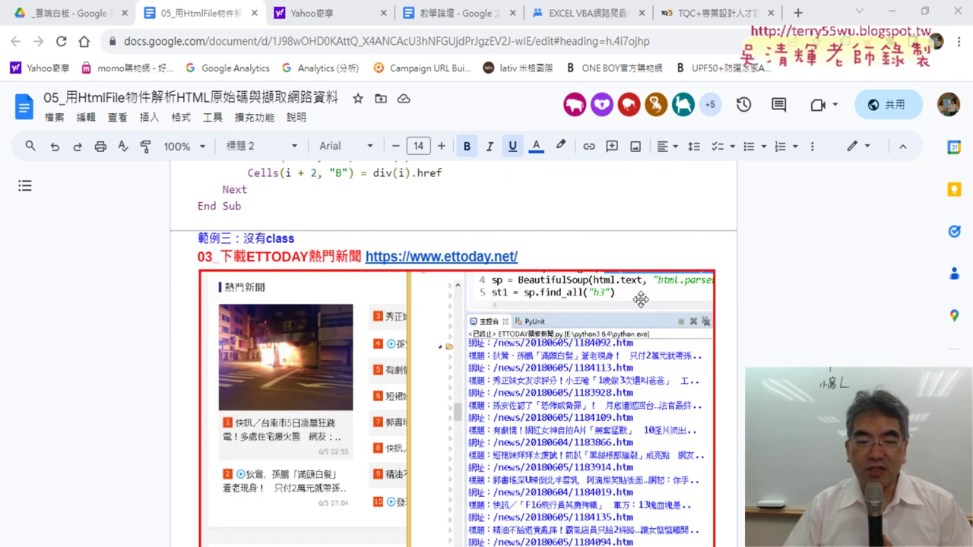
scroll(624, 297, "down", 2)
scroll(641, 299, "down", 2)
scroll(641, 302, "down", 3)
scroll(641, 302, "down", 2)
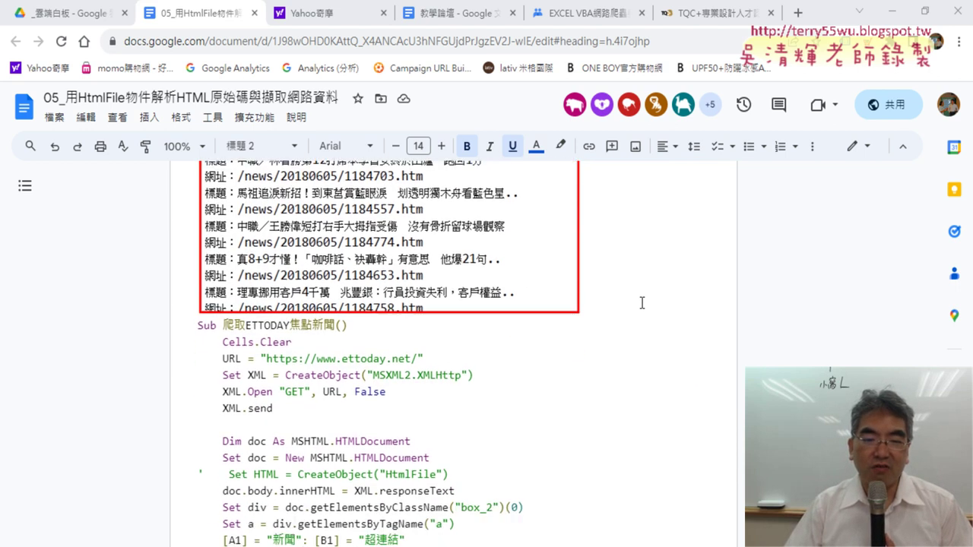
scroll(641, 301, "down", 3)
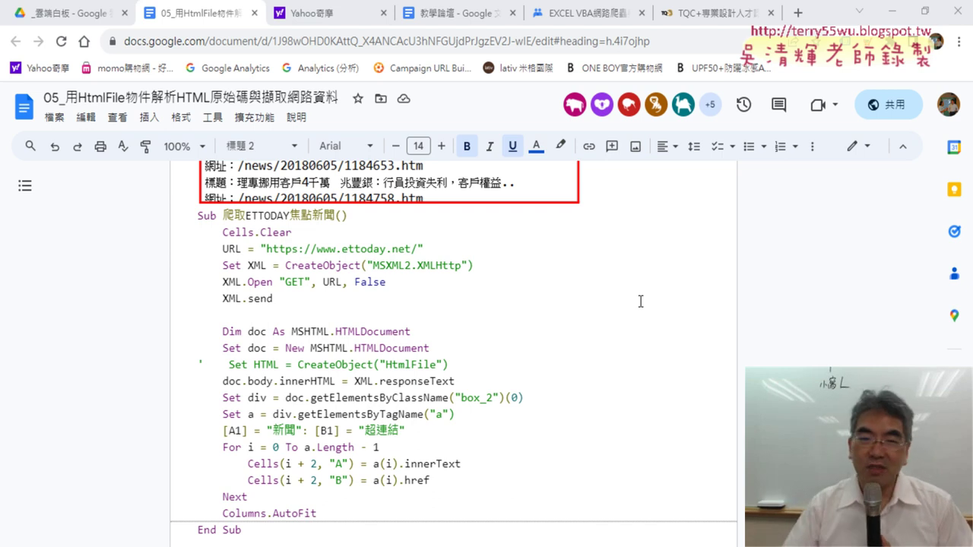
scroll(641, 302, "up", 3)
scroll(641, 302, "up", 5)
scroll(641, 302, "up", 5)
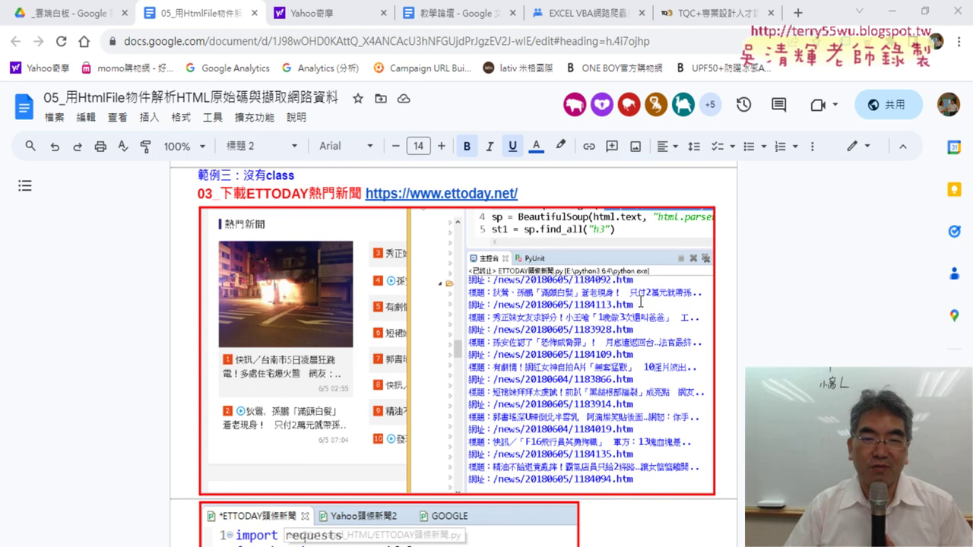
scroll(641, 302, "up", 5)
left_click(453, 339)
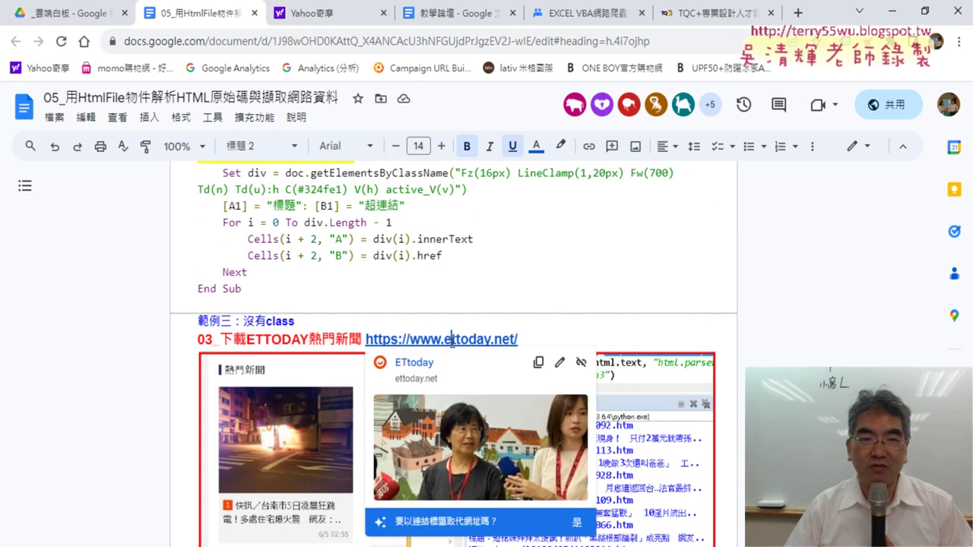
left_click(430, 363)
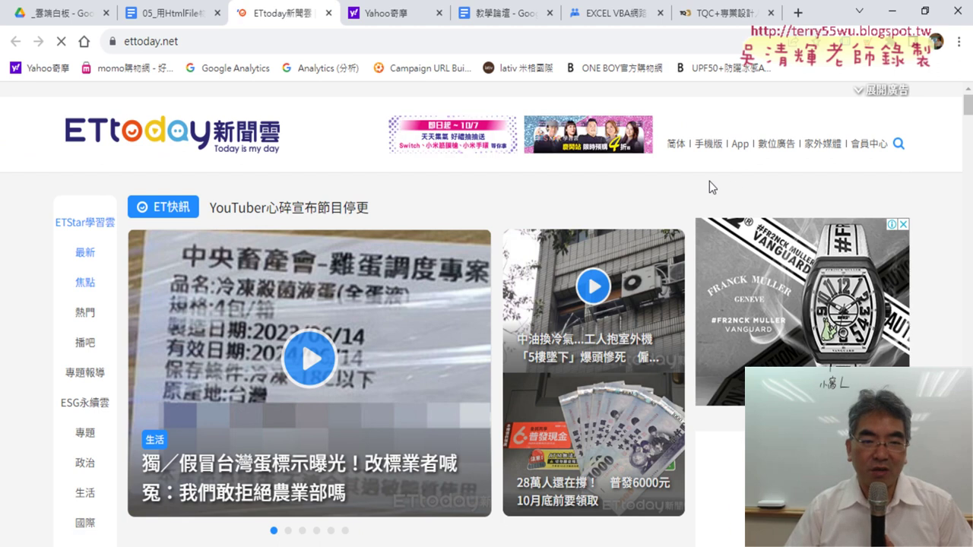
scroll(709, 181, "down", 2)
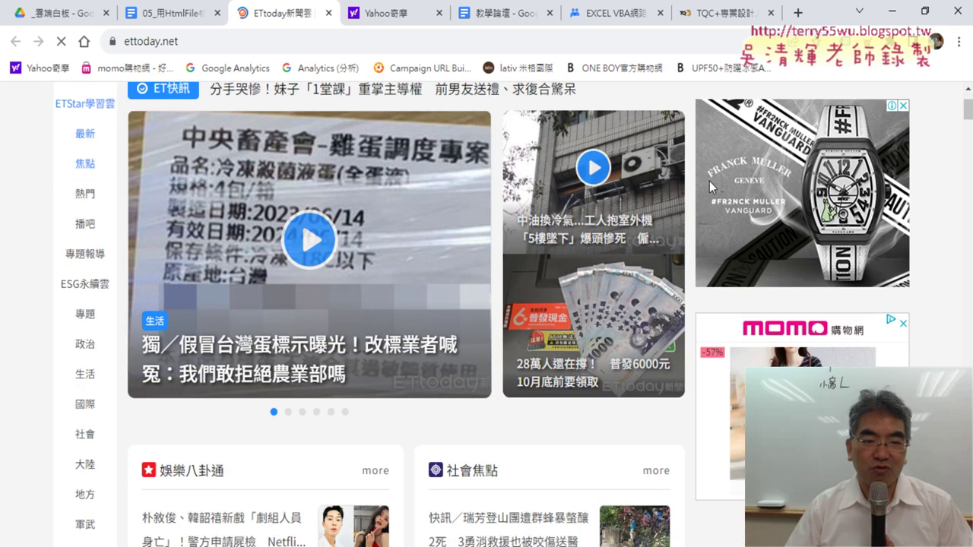
scroll(709, 181, "down", 3)
scroll(709, 181, "down", 2)
scroll(710, 181, "down", 1)
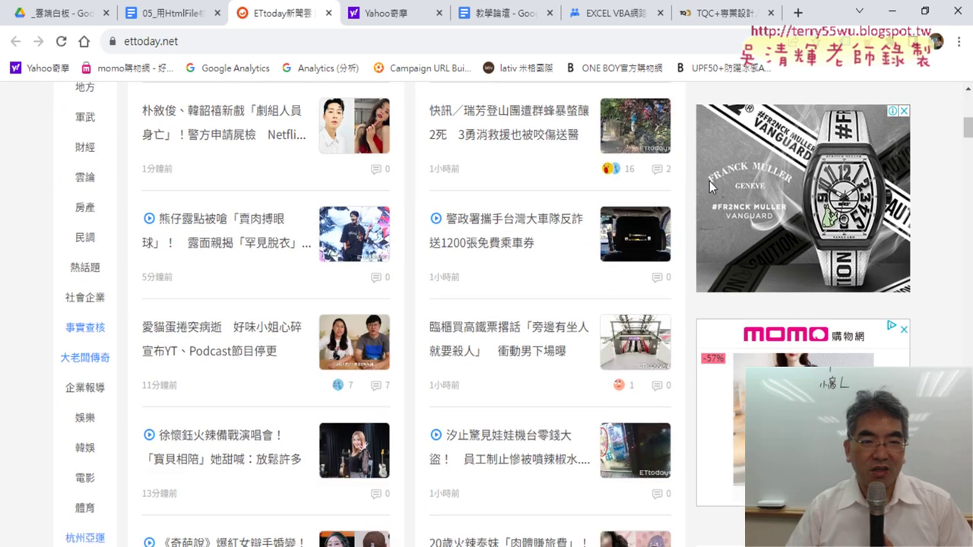
scroll(709, 181, "up", 2)
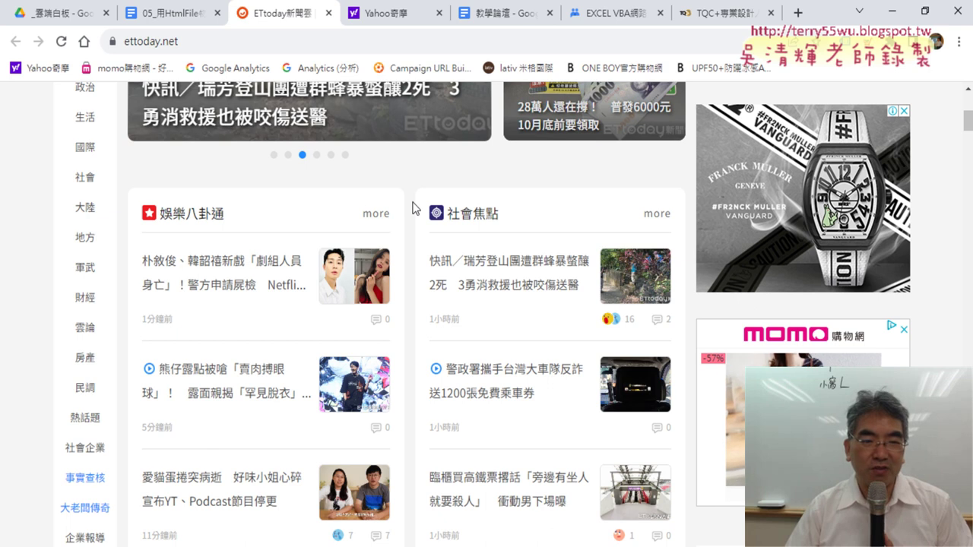
scroll(407, 209, "down", 1)
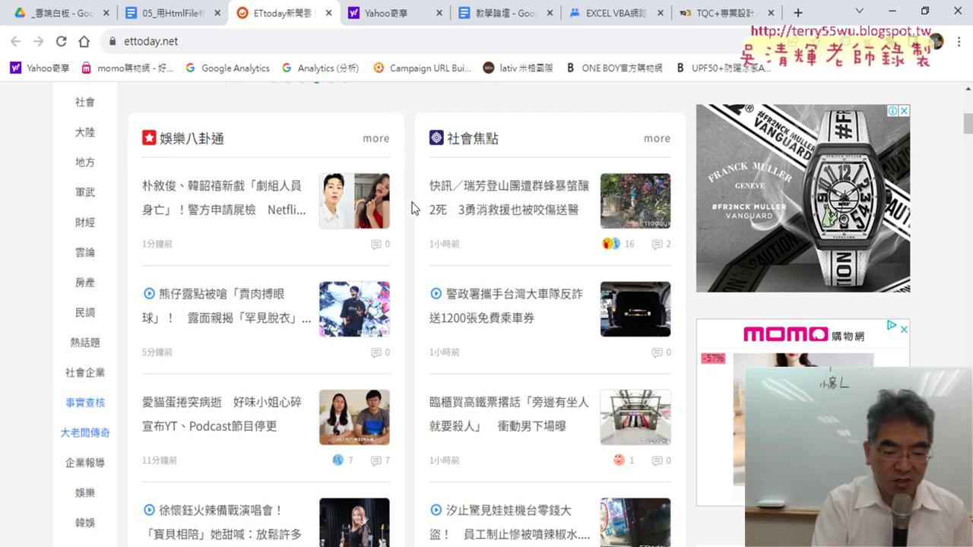
Mark the left category list and the 社會焦點 column in red, then clear the marks.
mouse_move(124, 120)
left_mouse_down()
mouse_move(104, 243)
mouse_move(114, 447)
left_mouse_up()
left_click_drag(167, 97, 404, 96)
left_click_drag(423, 129, 403, 546)
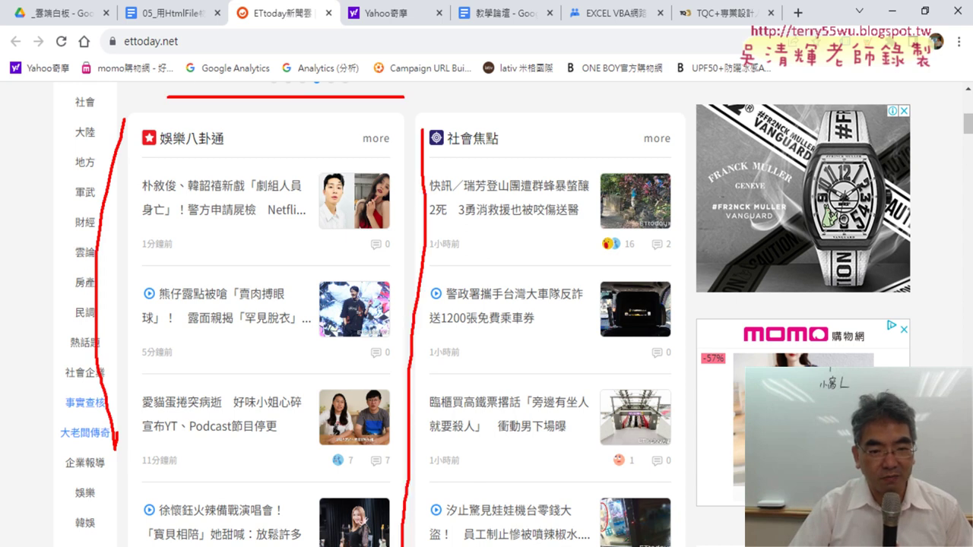
key("Escape")
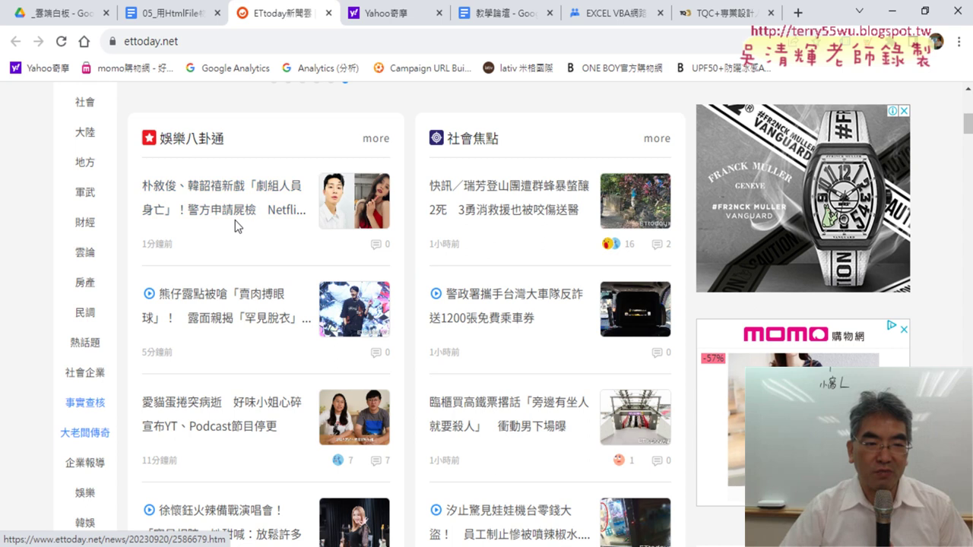
Scroll down through the remaining ETtoday news lists and back up.
scroll(214, 274, "down", 1)
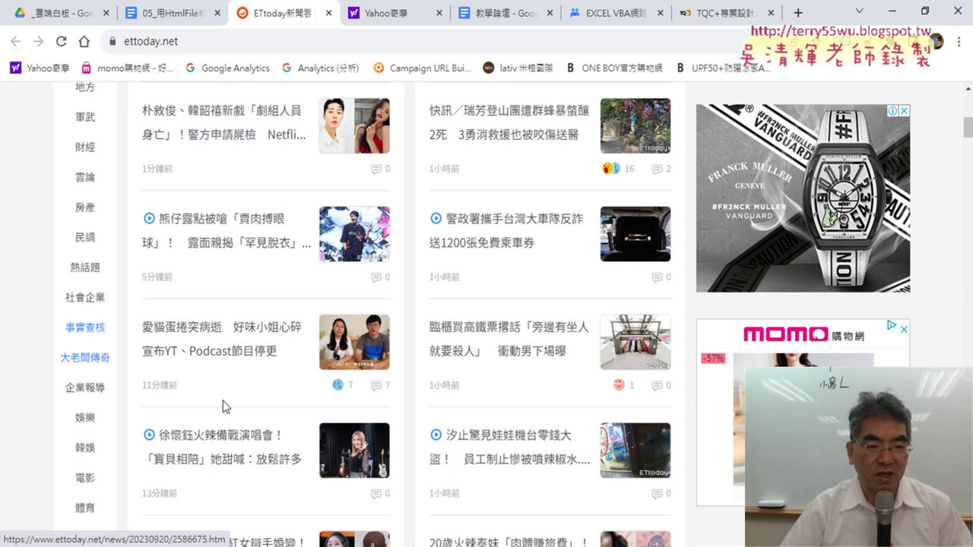
scroll(223, 403, "down", 2)
scroll(221, 388, "down", 1)
scroll(215, 304, "down", 2)
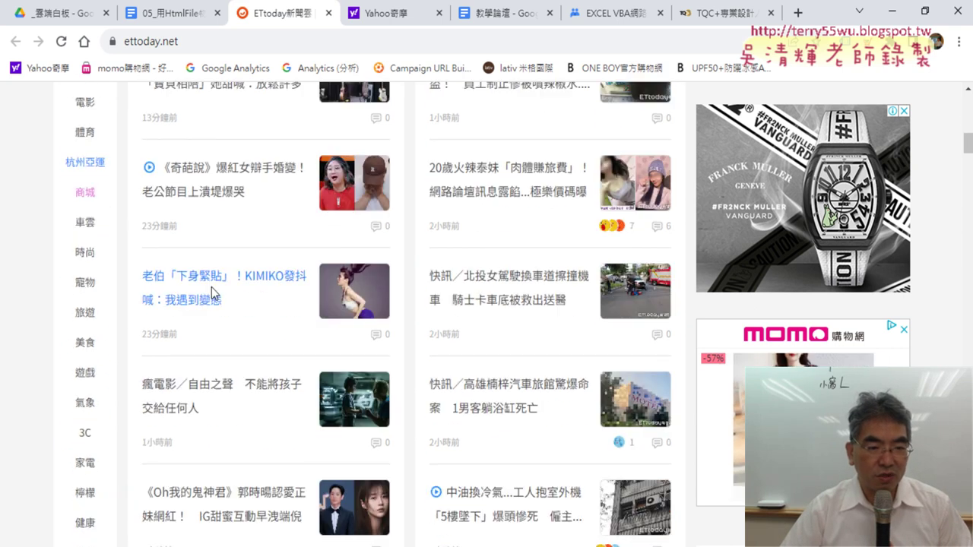
scroll(198, 381, "down", 2)
scroll(282, 369, "down", 1)
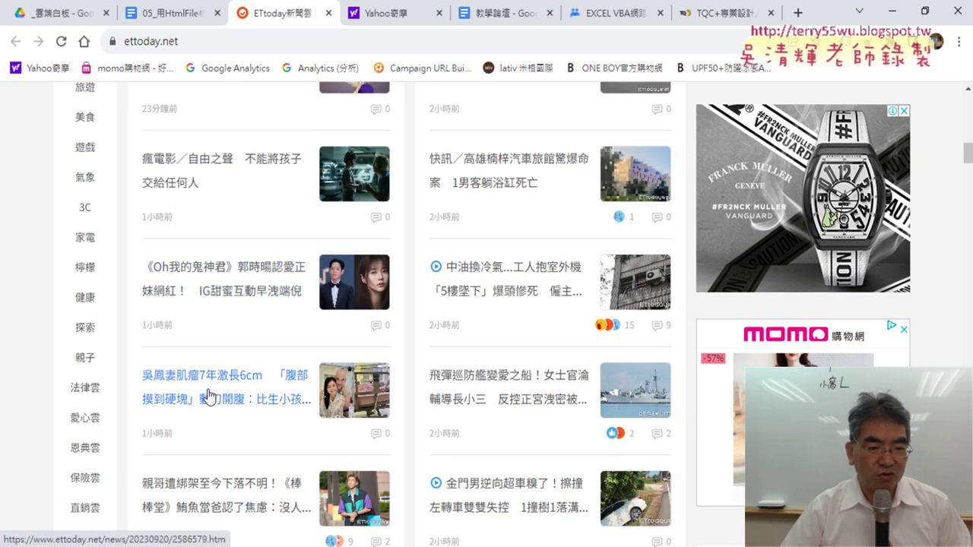
scroll(207, 395, "down", 3)
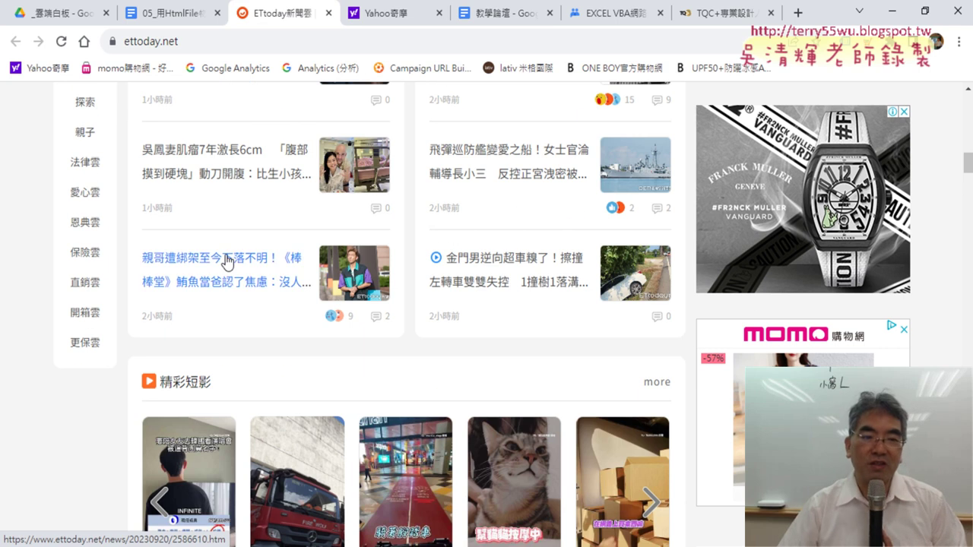
scroll(226, 260, "up", 1)
scroll(228, 261, "up", 3)
scroll(228, 258, "up", 3)
scroll(232, 251, "up", 1)
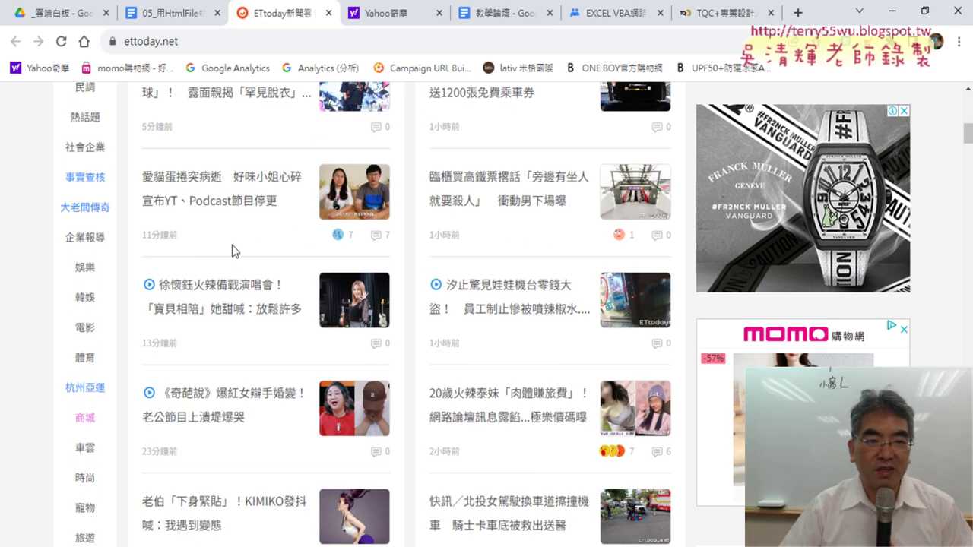
scroll(239, 221, "up", 1)
scroll(243, 152, "up", 2)
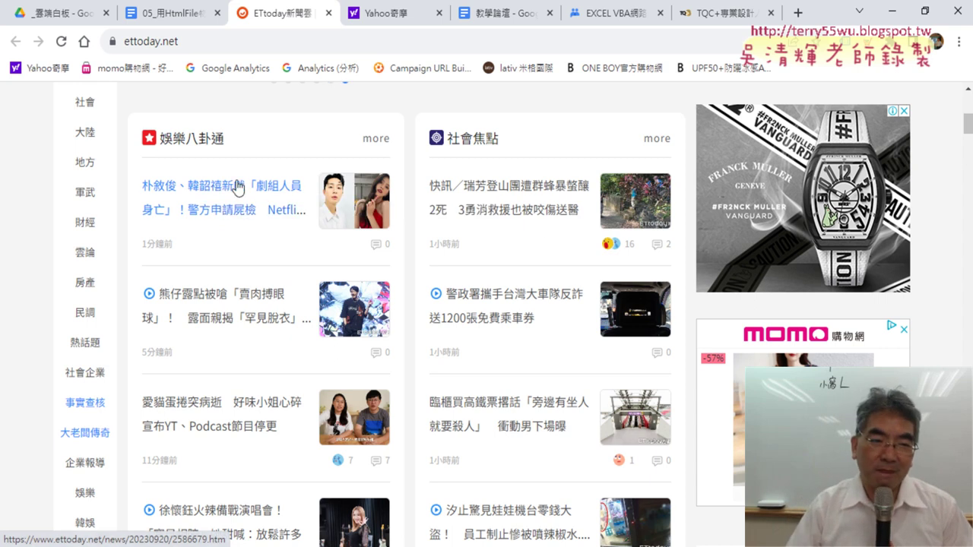
Inspect the first 娛樂八卦通 headline and mark its <a> link to /news/20230920/2586679.htm in red.
right_click(238, 187)
left_click(270, 283)
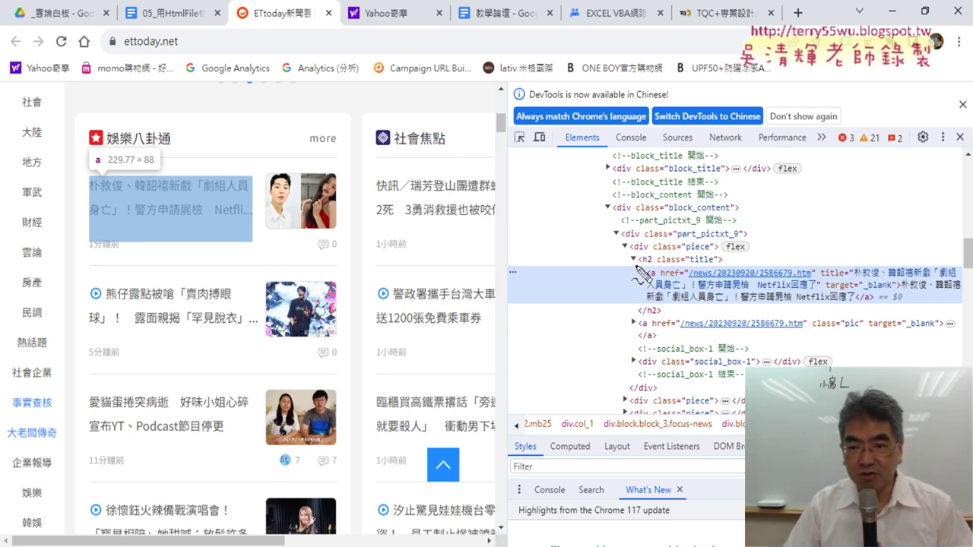
mouse_move(637, 267)
left_mouse_down()
mouse_move(637, 303)
mouse_move(960, 263)
mouse_move(955, 305)
left_mouse_up()
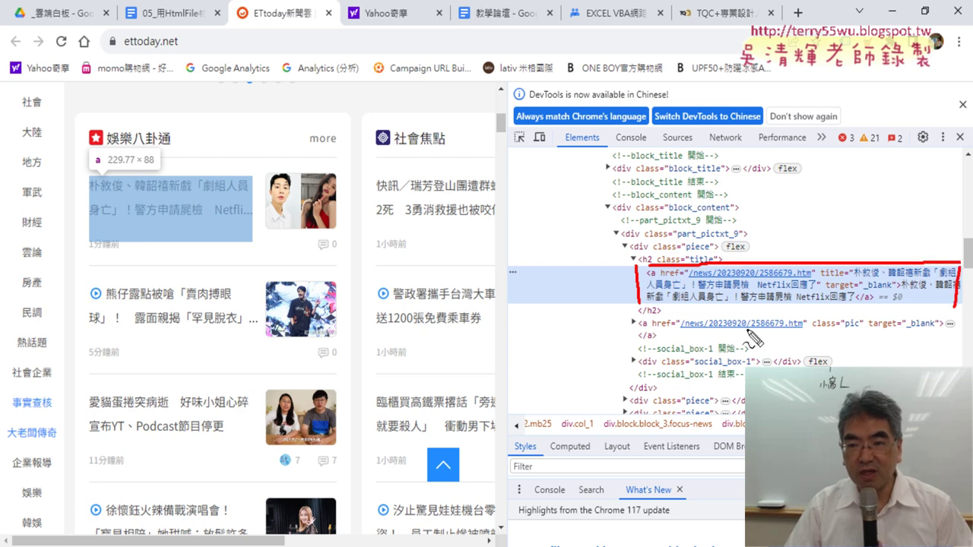
left_click_drag(648, 304, 969, 307)
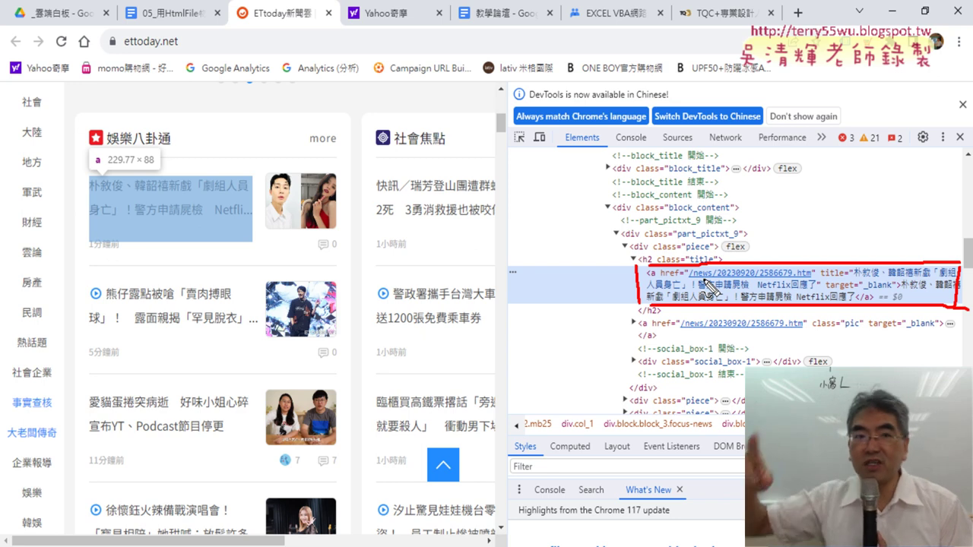
mouse_move(133, 53)
left_mouse_down()
mouse_move(185, 53)
mouse_move(401, 200)
mouse_move(620, 245)
mouse_move(592, 262)
left_mouse_up()
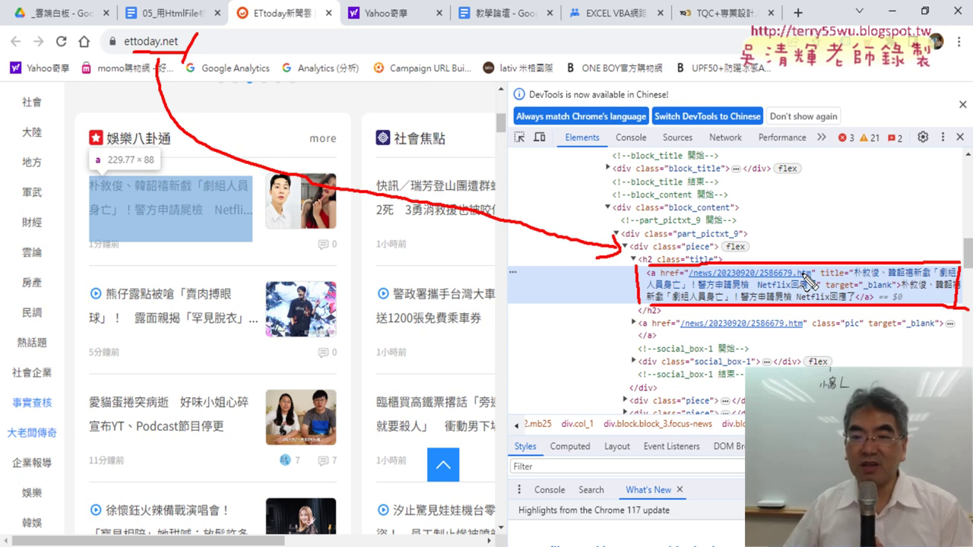
Search the Elements panel for '<a' and step through matches up to the boba.ettoday.net link.
key("Escape")
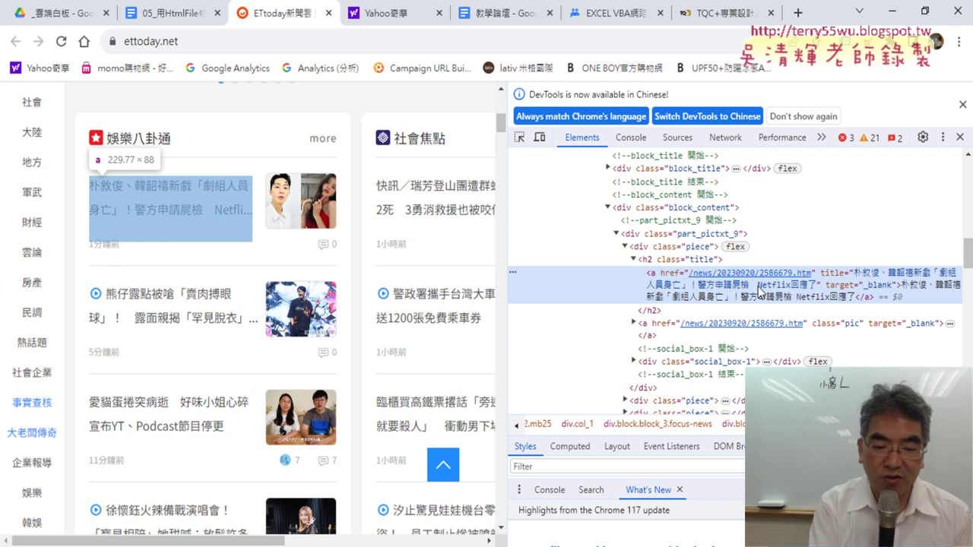
key("ctrl+f")
type("<")
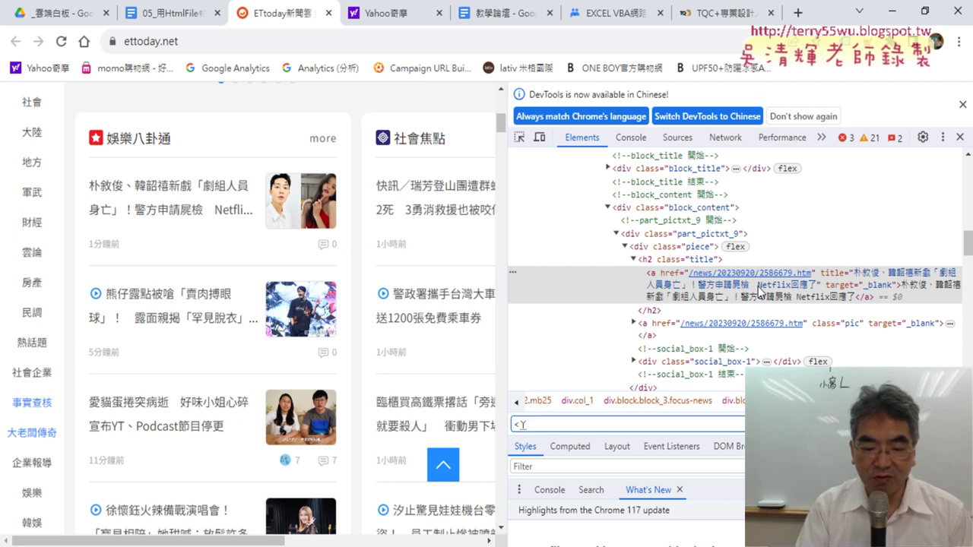
type("a")
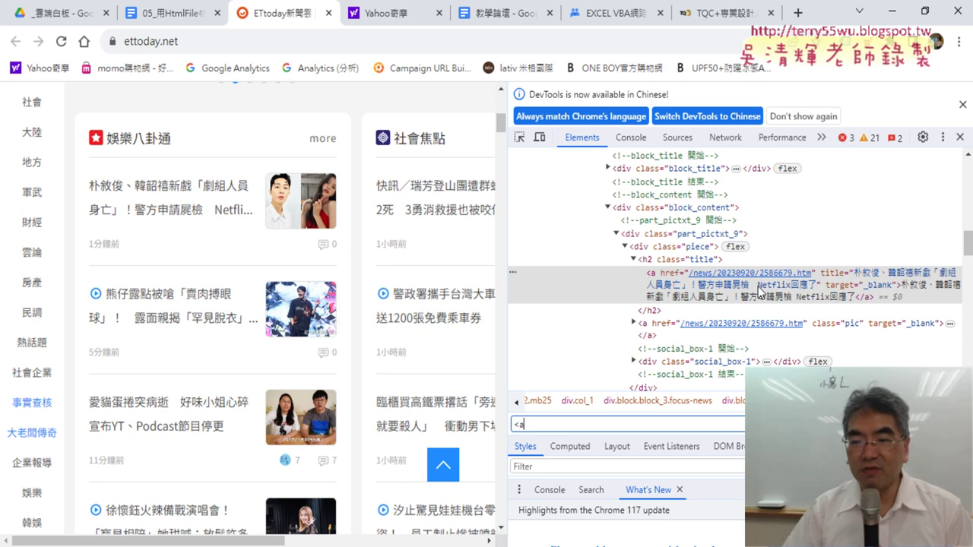
key("Return")
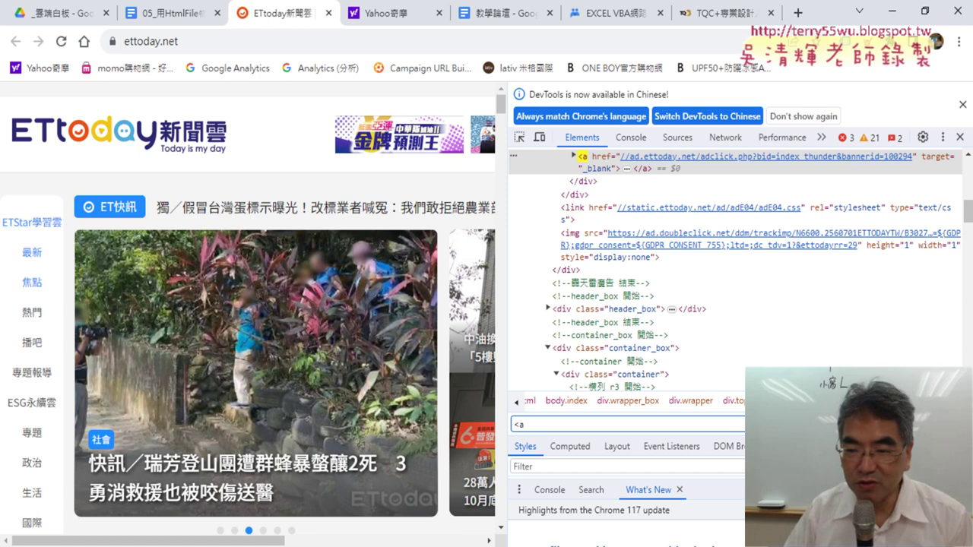
key("Return")
key("Return")
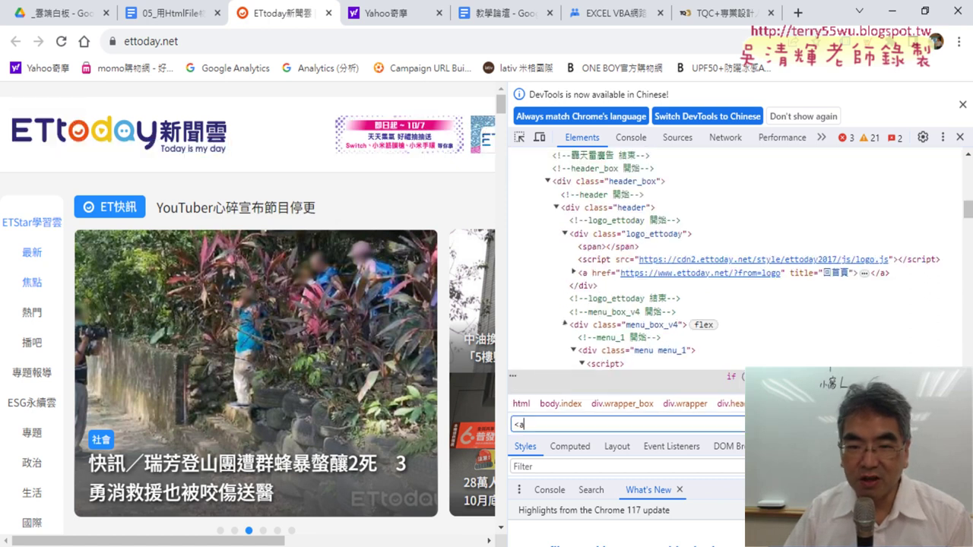
key("Return")
key("Return")
key("Return")
key("Return")
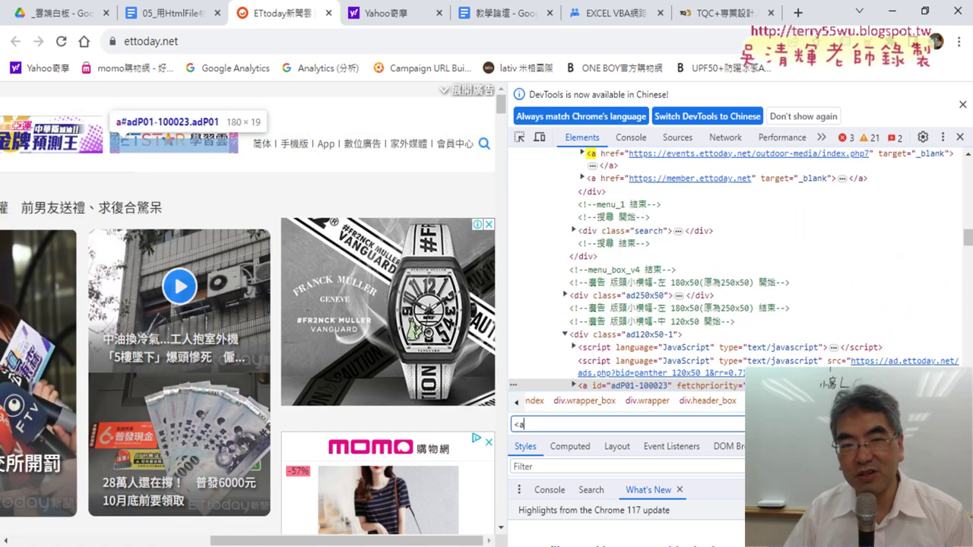
key("Return")
key("Return")
key("Return")
key("Return")
key("Return")
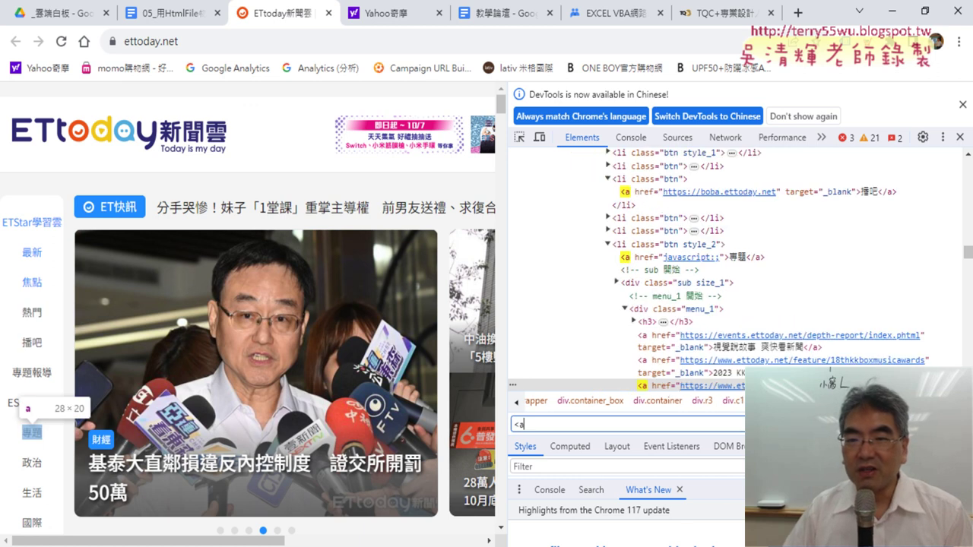
key("Return")
key("Return")
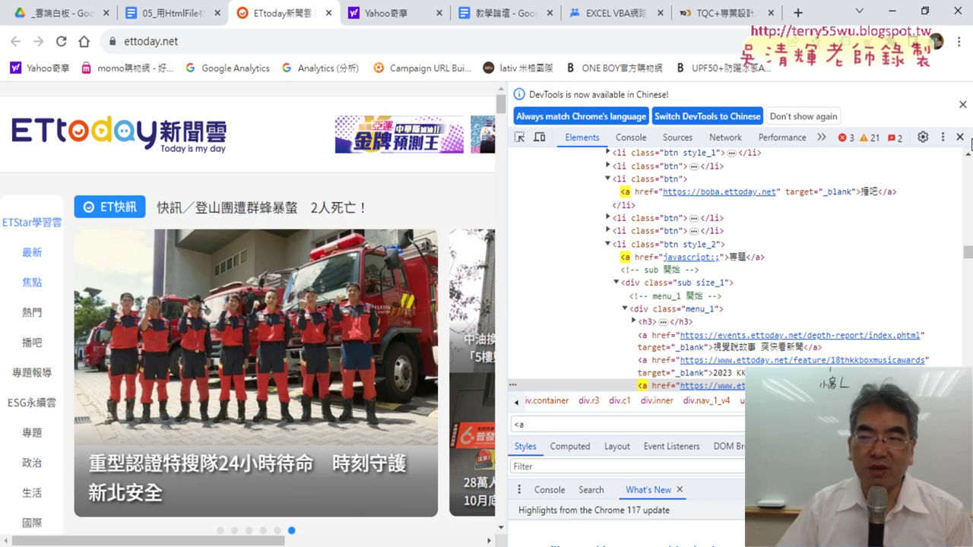
Close DevTools and inspect the first 娛樂八卦通 headline again, showing its part_pictxt_9 > piece > h2 nesting.
left_click(960, 137)
scroll(234, 281, "down", 3)
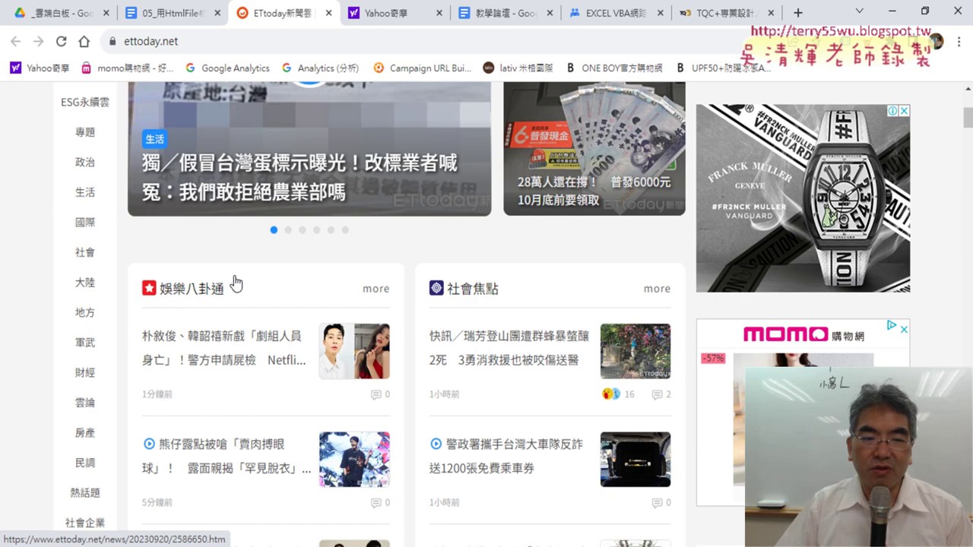
scroll(234, 281, "down", 3)
scroll(228, 220, "up", 1)
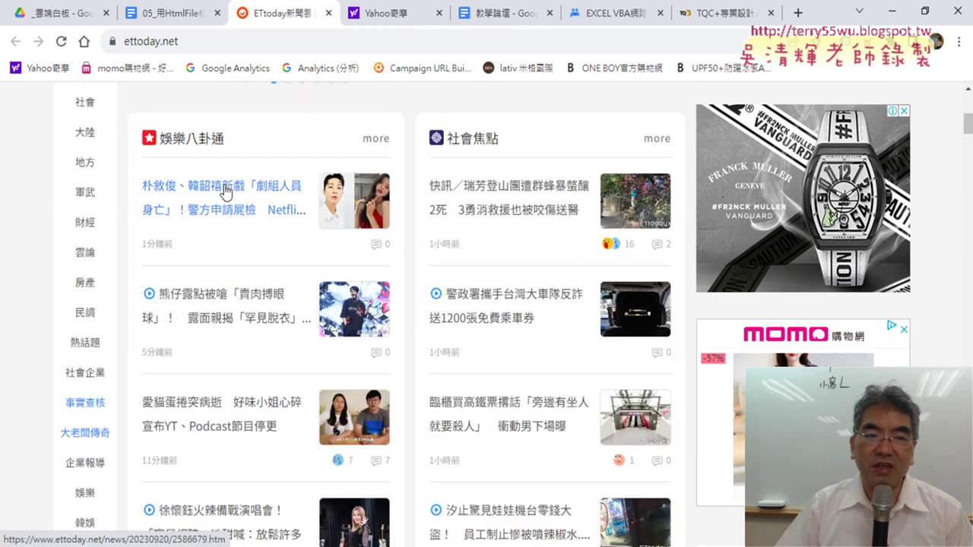
right_click(226, 188)
left_click(258, 288)
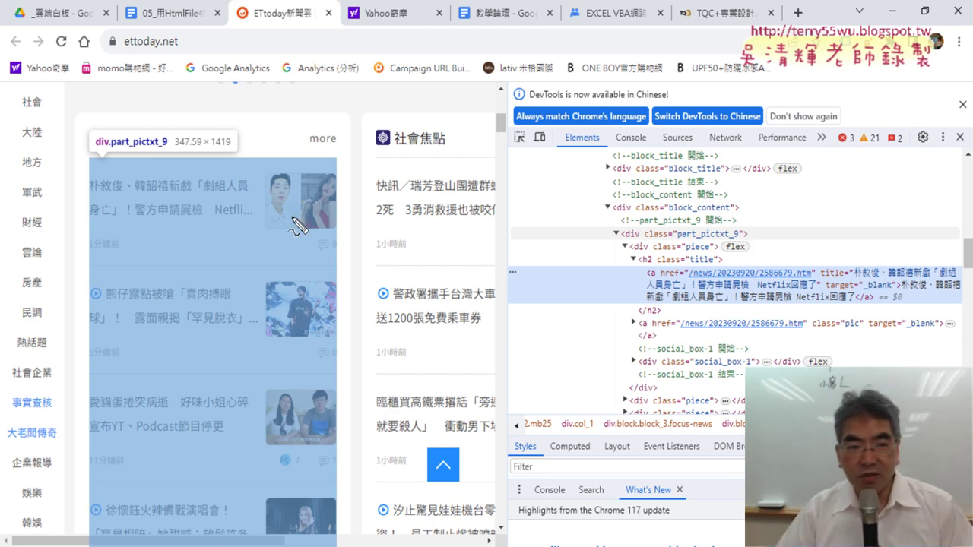
Outline the part_pictxt_9 headline block in red, clear the marks, and return to the Google Docs tutorial.
left_click_drag(89, 162, 74, 334)
left_click_drag(91, 131, 333, 138)
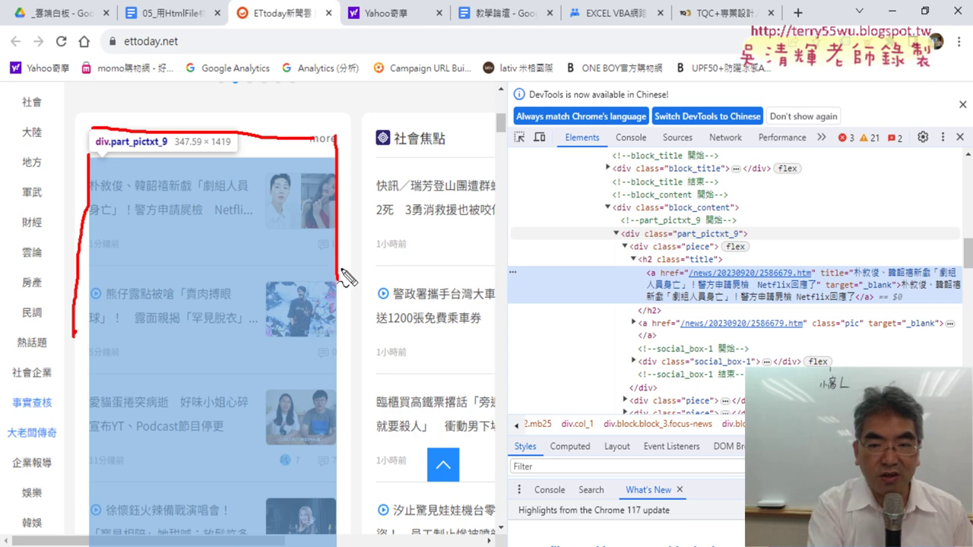
key("Escape")
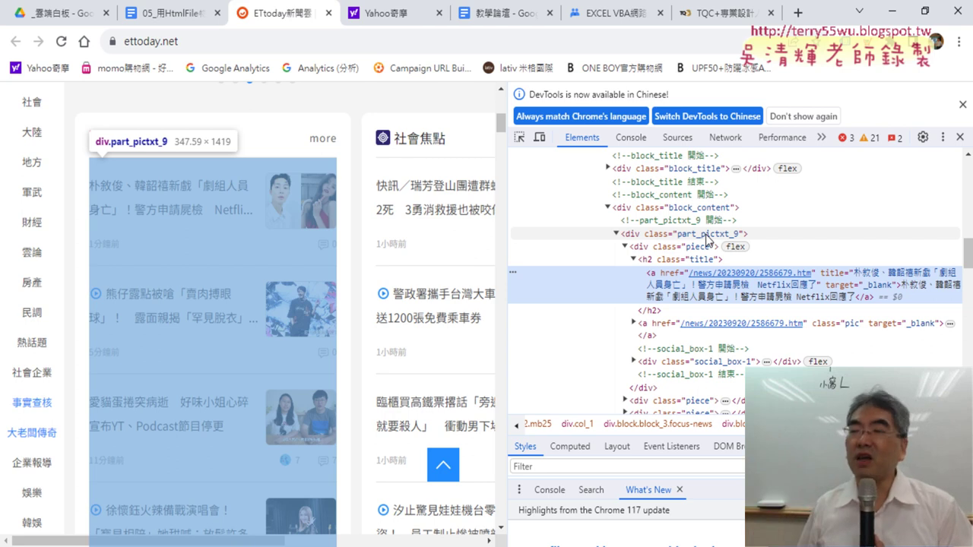
left_click(155, 13)
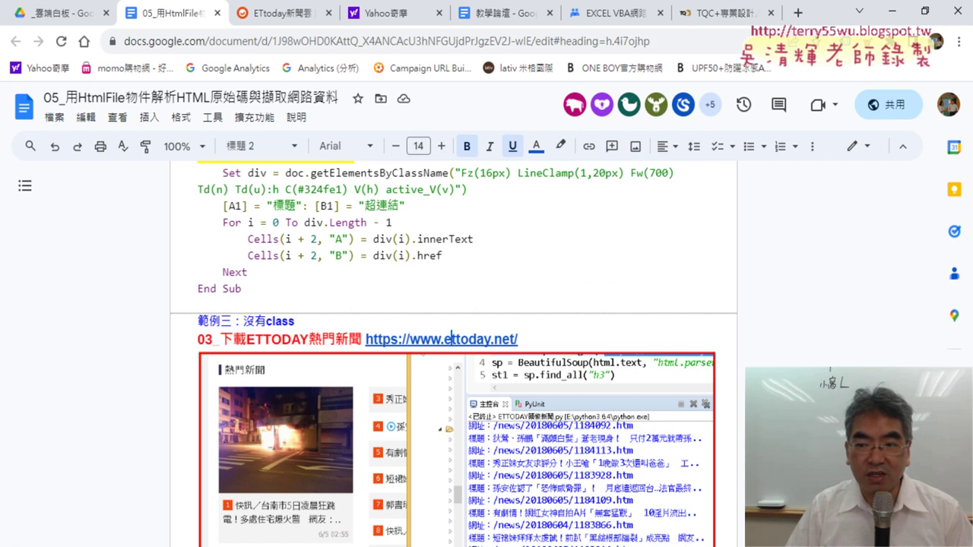
Scroll past the About Us example to the 爬取TQCPLUS官網LINKS section and select 官網LINKS in its heading.
left_click_drag(929, 304, 928, 333)
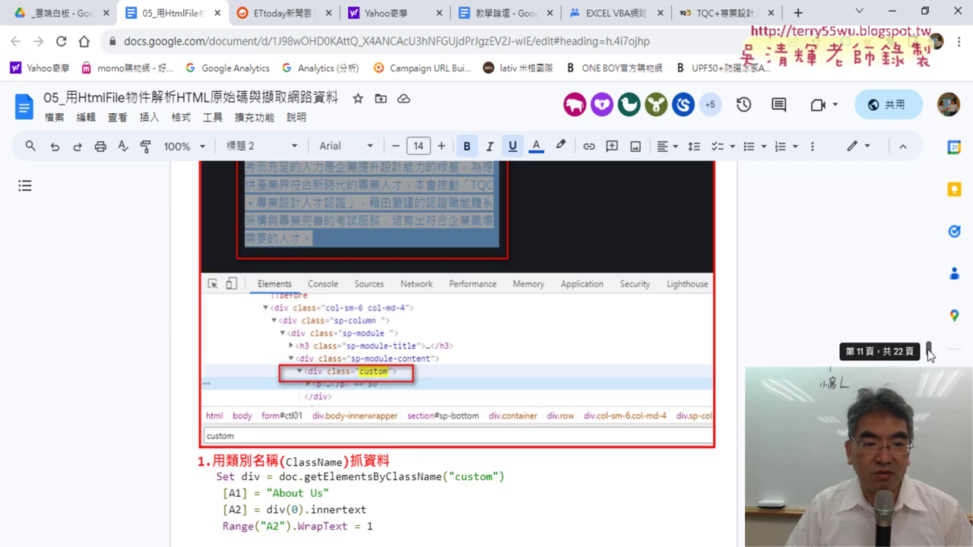
scroll(525, 332, "down", 3)
scroll(526, 332, "down", 2)
scroll(525, 332, "down", 2)
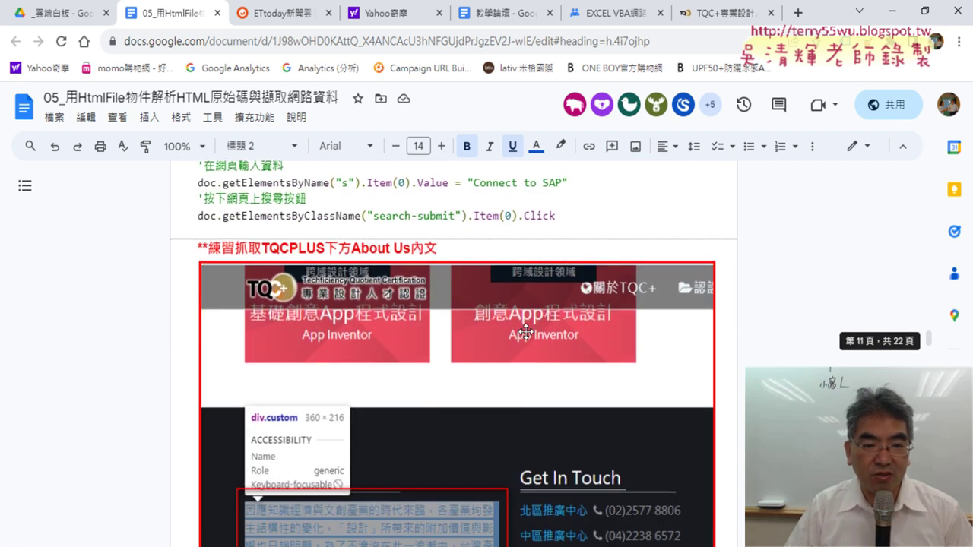
scroll(525, 333, "down", 3)
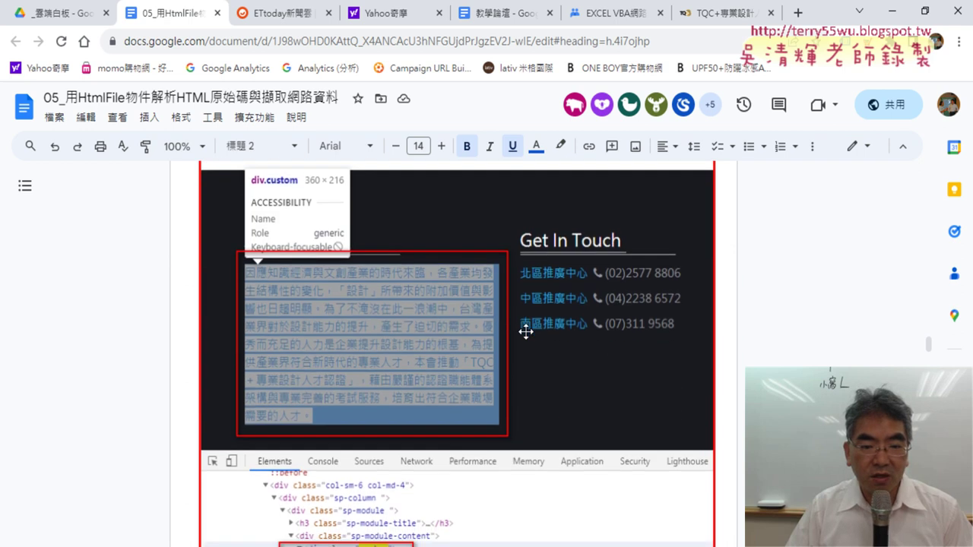
scroll(526, 332, "down", 1)
scroll(480, 314, "up", 1)
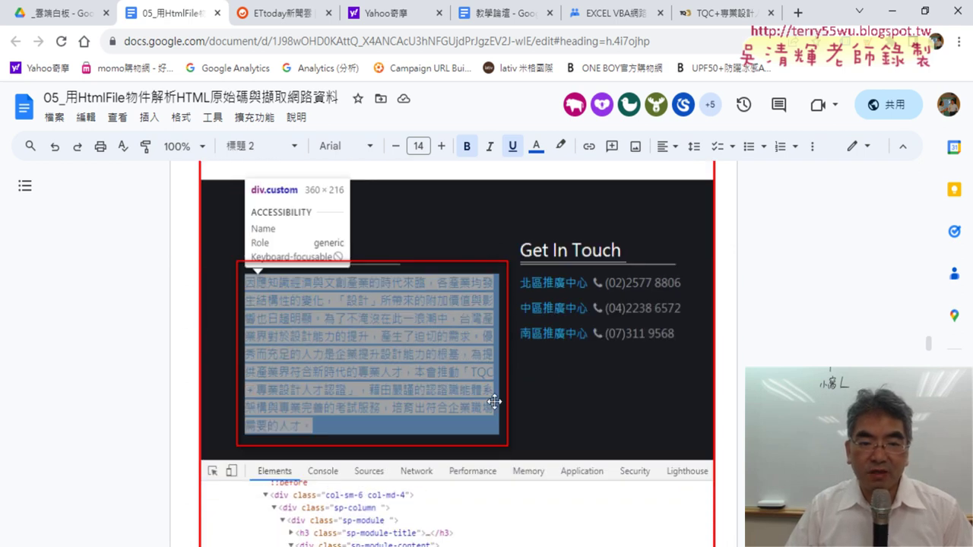
scroll(367, 286, "down", 4)
scroll(368, 286, "down", 1)
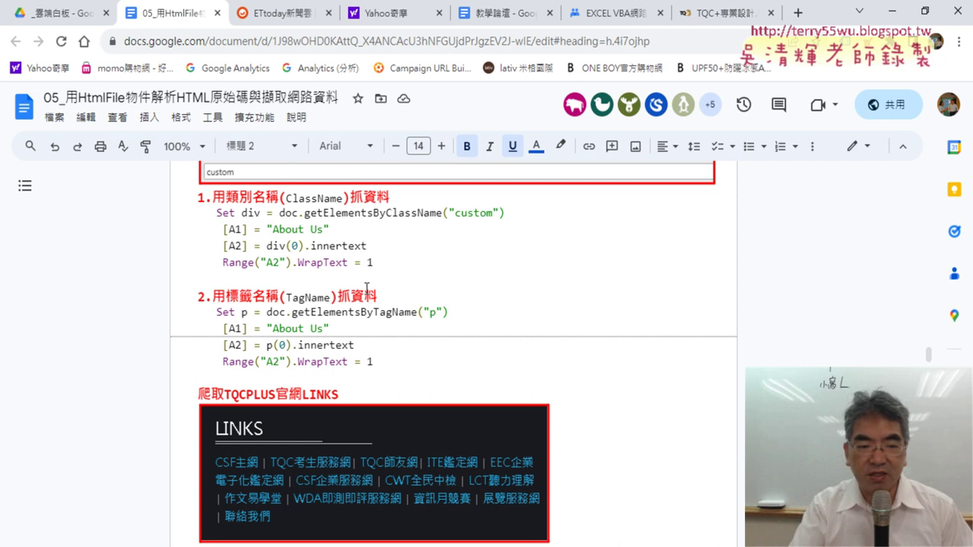
scroll(332, 324, "down", 2)
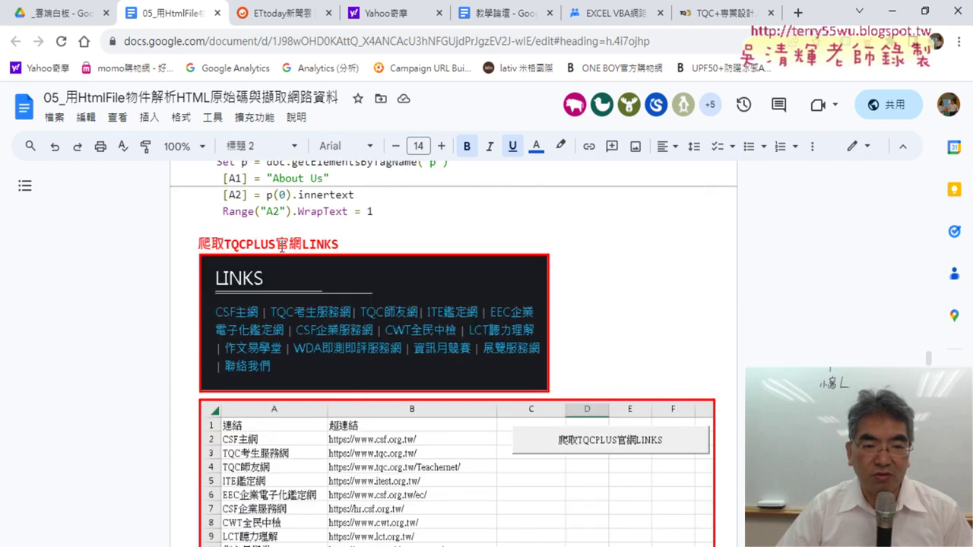
left_click_drag(276, 244, 342, 245)
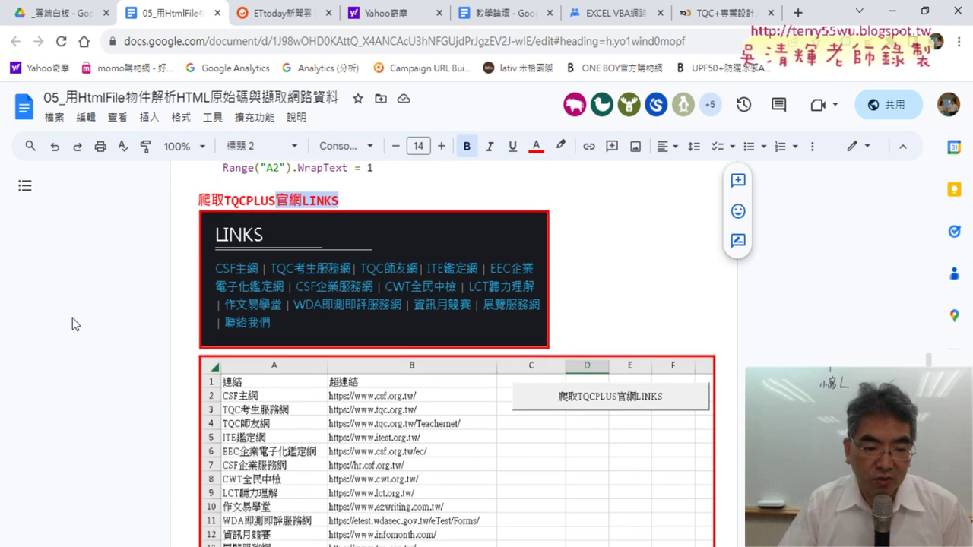
Select the VBA line that loads the response into the HTML document, then scroll further down.
scroll(73, 318, "down", 4)
scroll(73, 319, "down", 2)
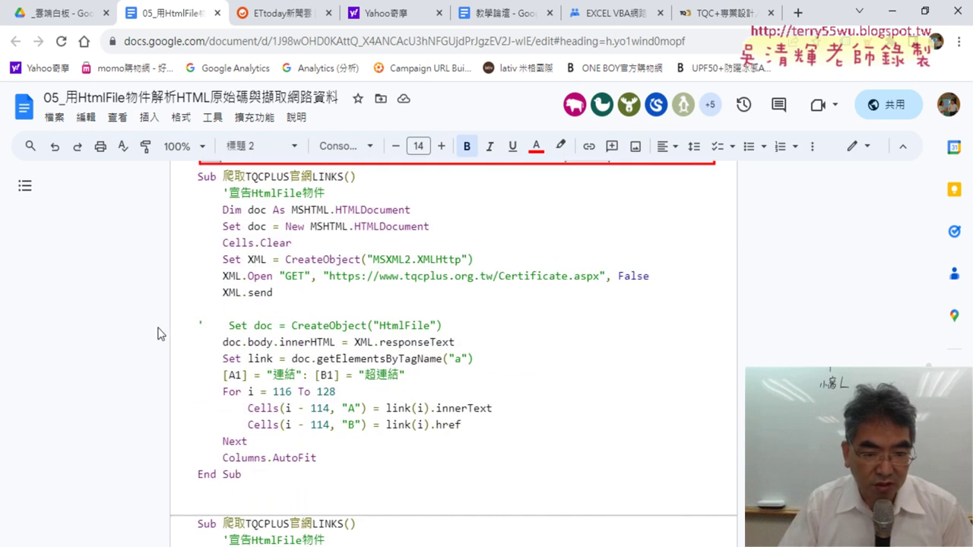
left_click_drag(458, 342, 237, 348)
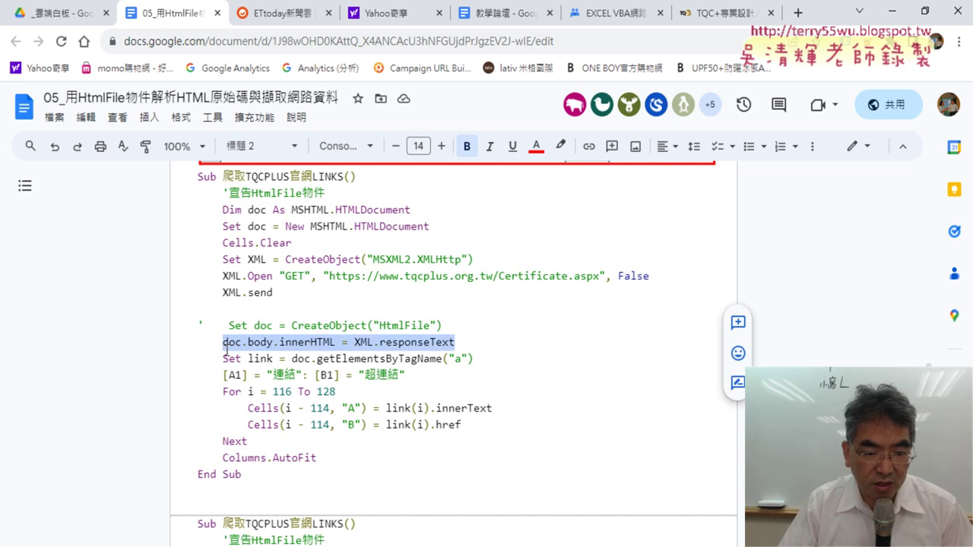
scroll(311, 381, "down", 2)
scroll(310, 382, "down", 1)
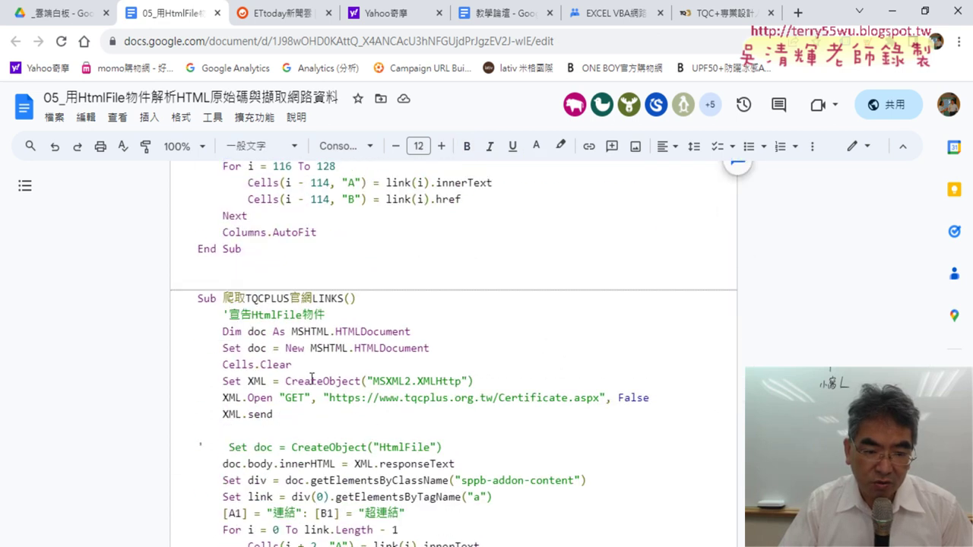
scroll(312, 379, "down", 2)
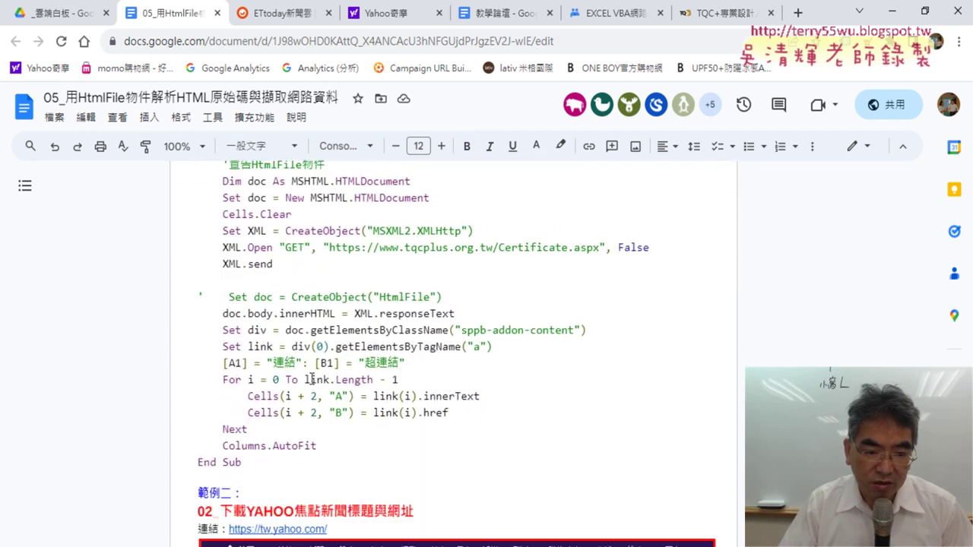
Point out div, div(0), sppb-addon-content and getElementsByTagName("a") in the code, then switch to the ETtoday tab.
double_click(258, 331)
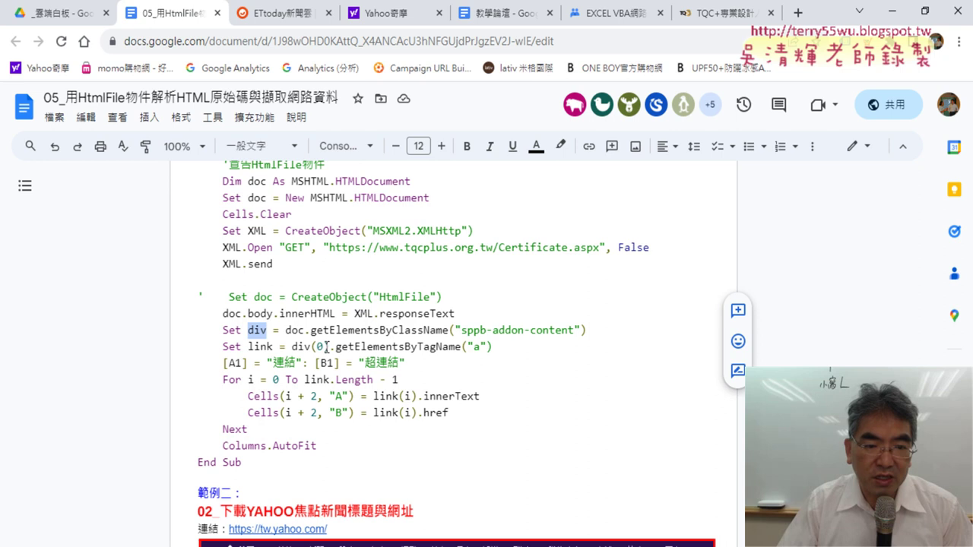
left_click_drag(329, 346, 291, 347)
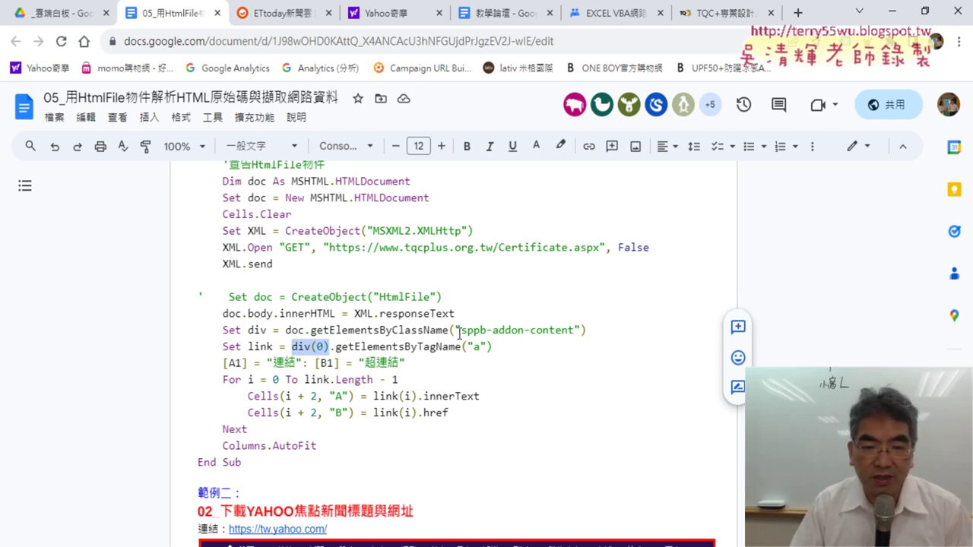
left_click_drag(462, 331, 563, 330)
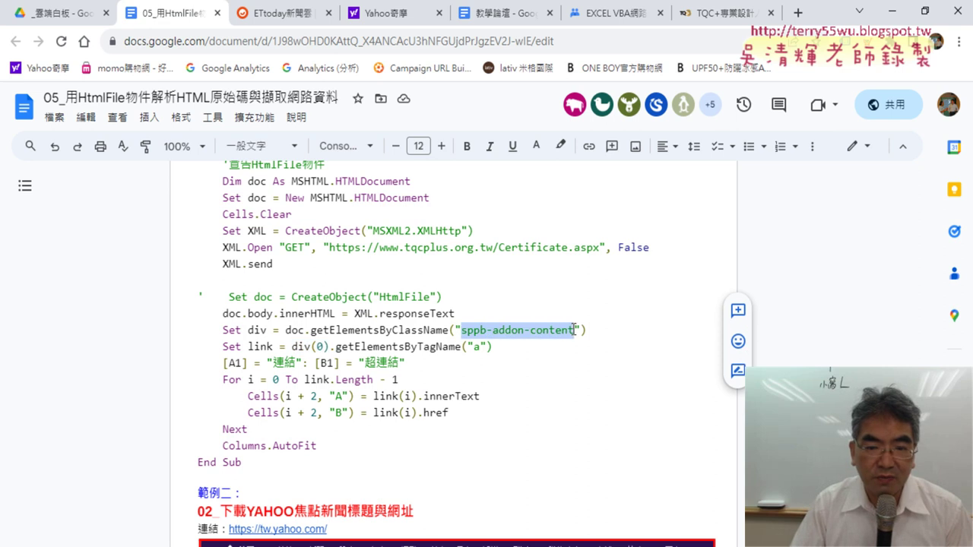
left_click(258, 332)
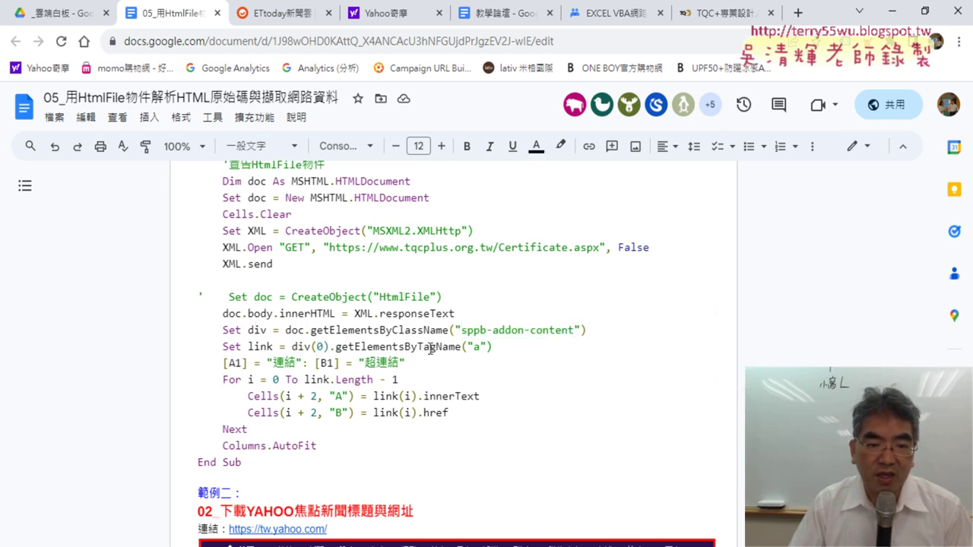
left_click_drag(499, 347, 303, 349)
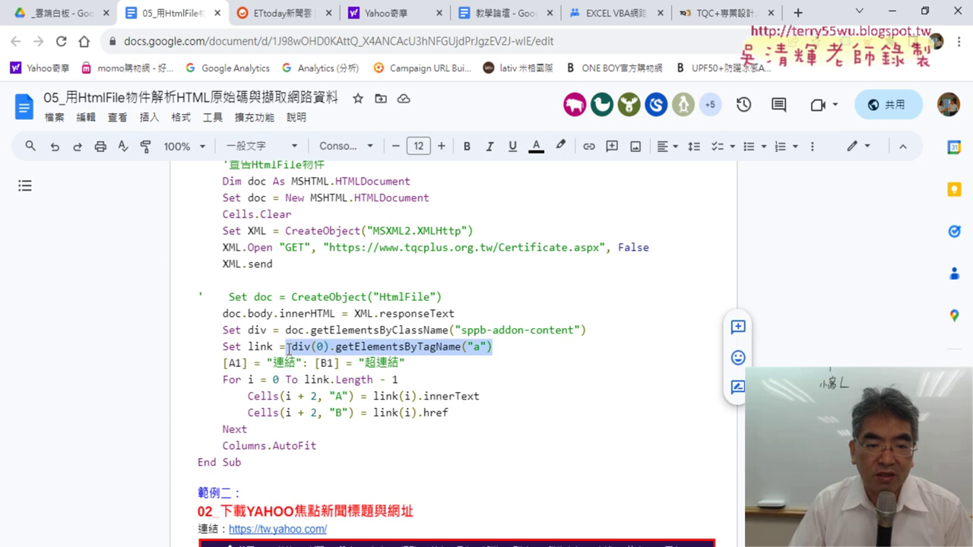
left_click(262, 347)
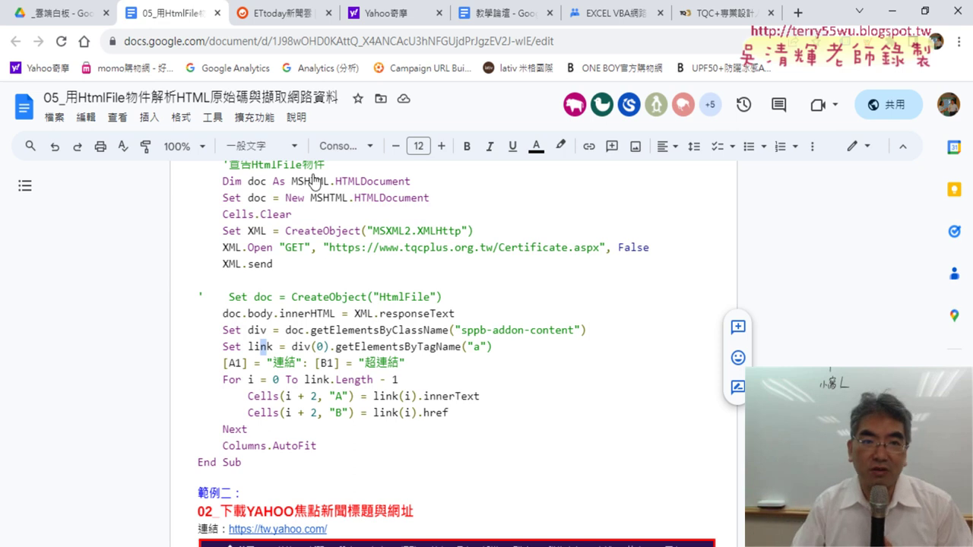
left_click(287, 13)
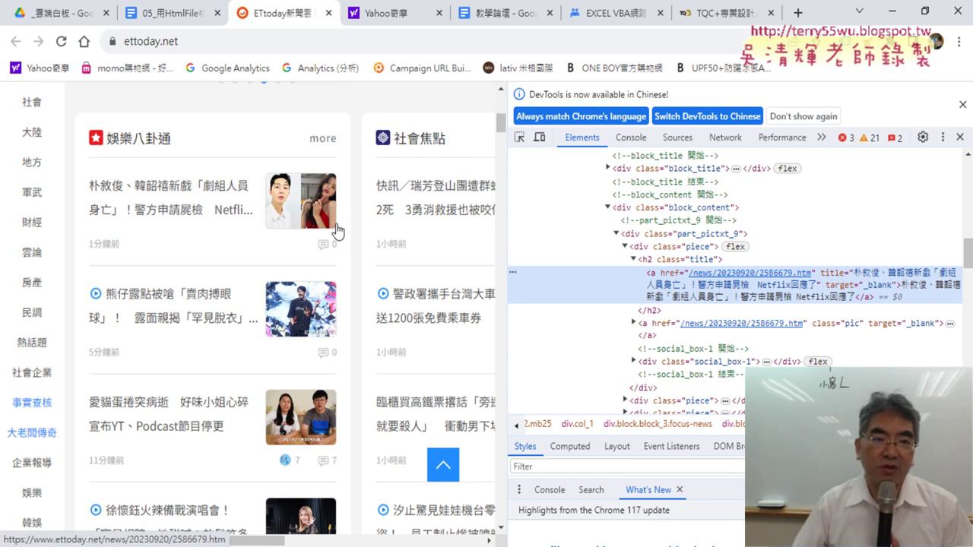
Back in the doc, select the macro's Sub line, "sppb-addon-content", the div(0) lookup and ClassName.
left_click(162, 11)
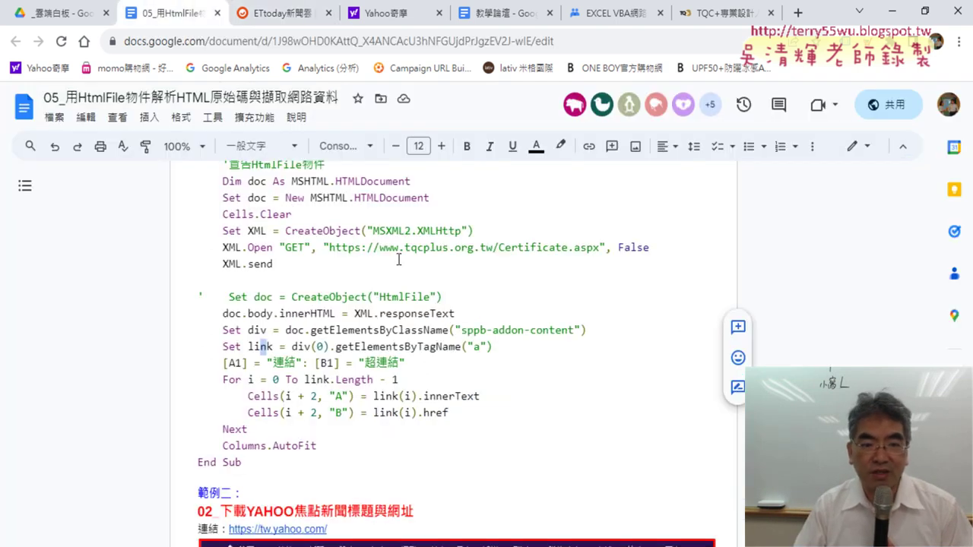
scroll(398, 260, "up", 1)
scroll(463, 339, "up", 1)
scroll(310, 264, "down", 1)
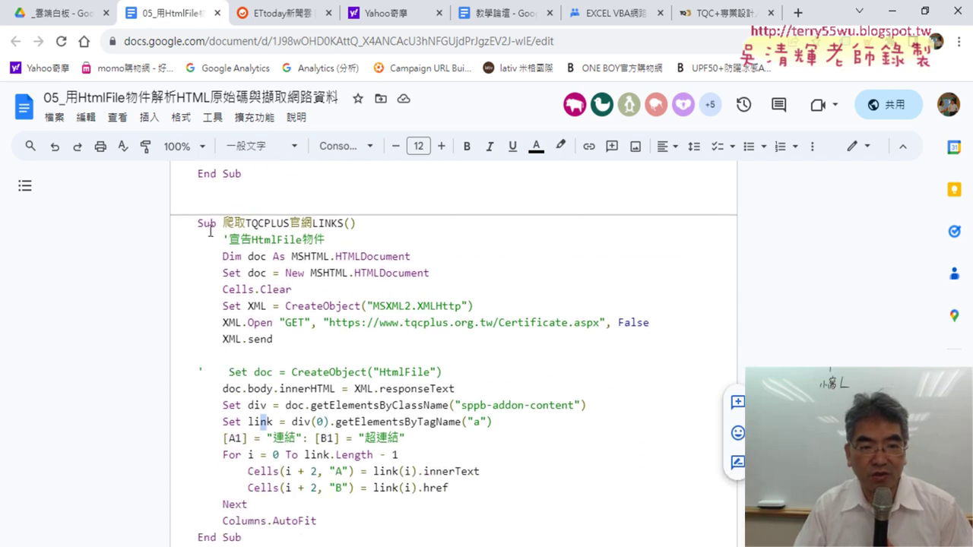
left_click_drag(191, 225, 365, 228)
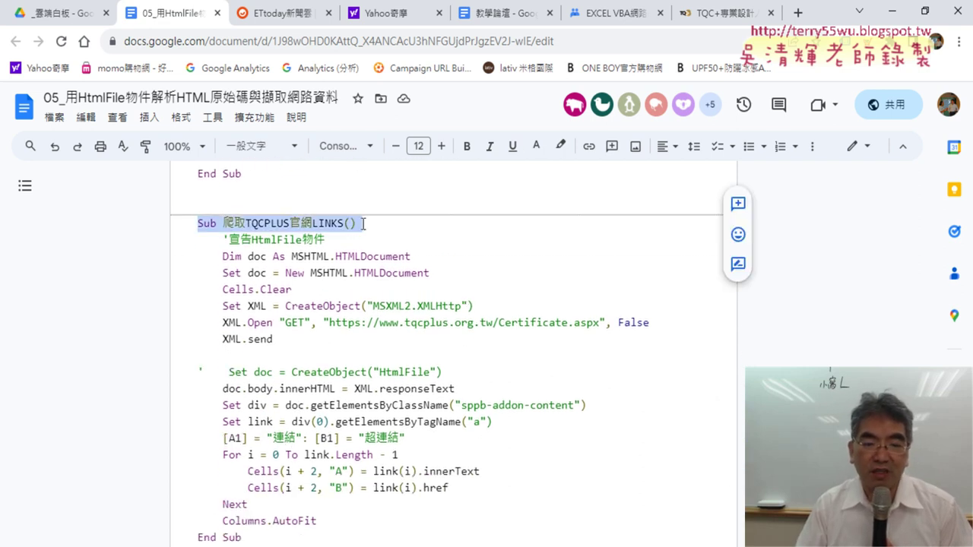
scroll(363, 223, "down", 1)
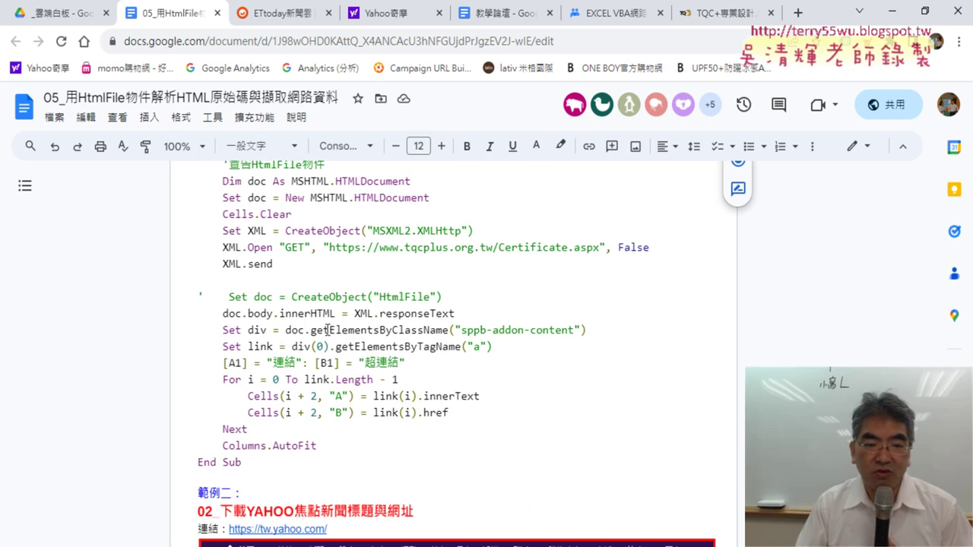
left_click_drag(454, 331, 582, 332)
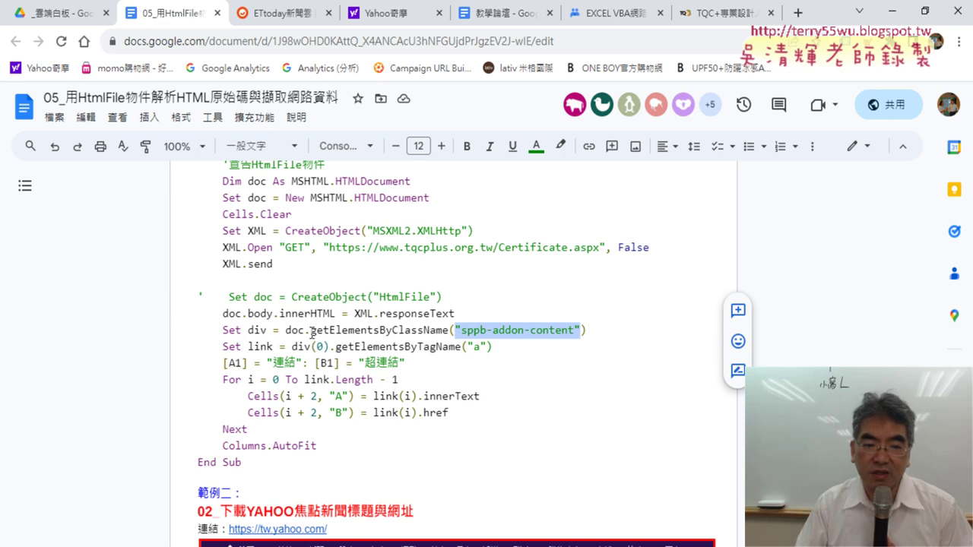
left_click_drag(249, 332, 498, 348)
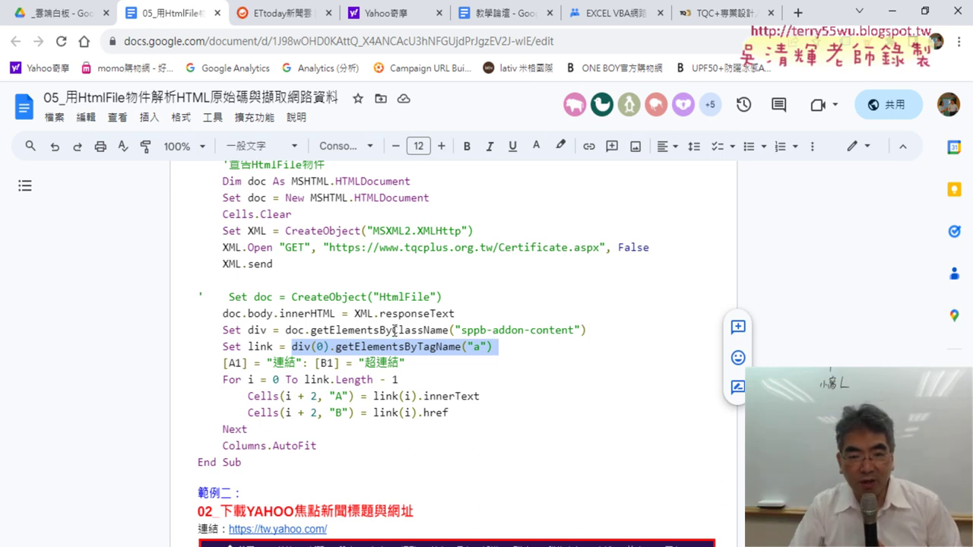
left_click_drag(393, 330, 440, 328)
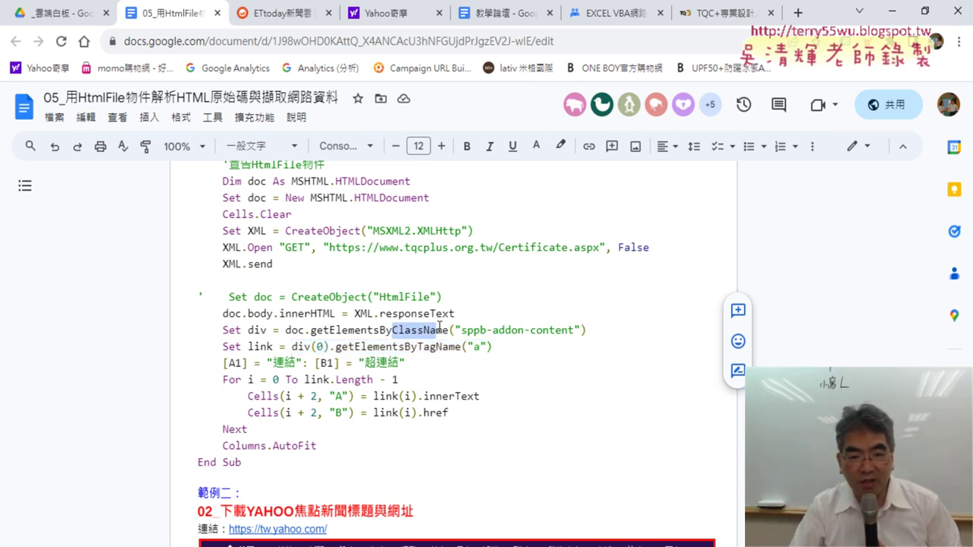
Highlight ClassName, TagName and the (0) index after div in yellow.
left_click(560, 145)
left_click(617, 215)
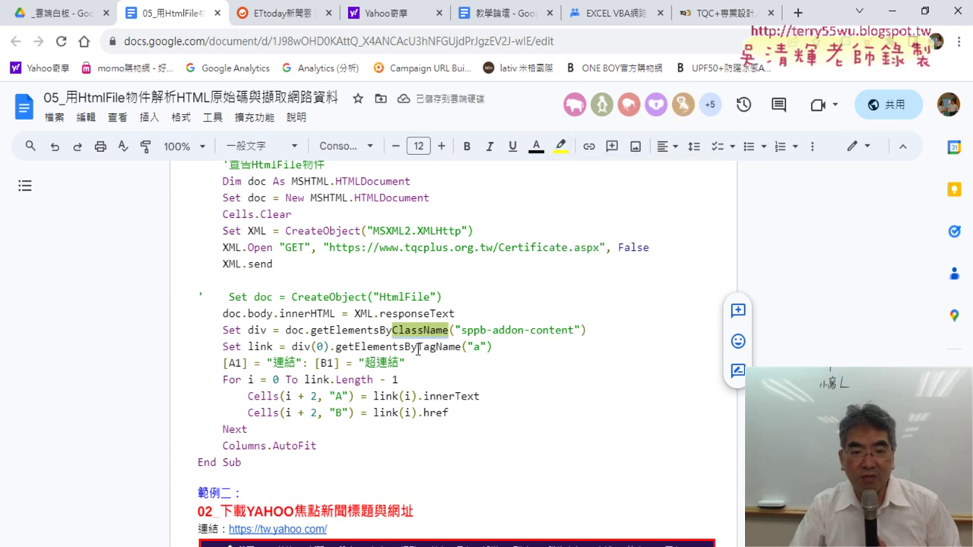
left_click_drag(417, 346, 458, 349)
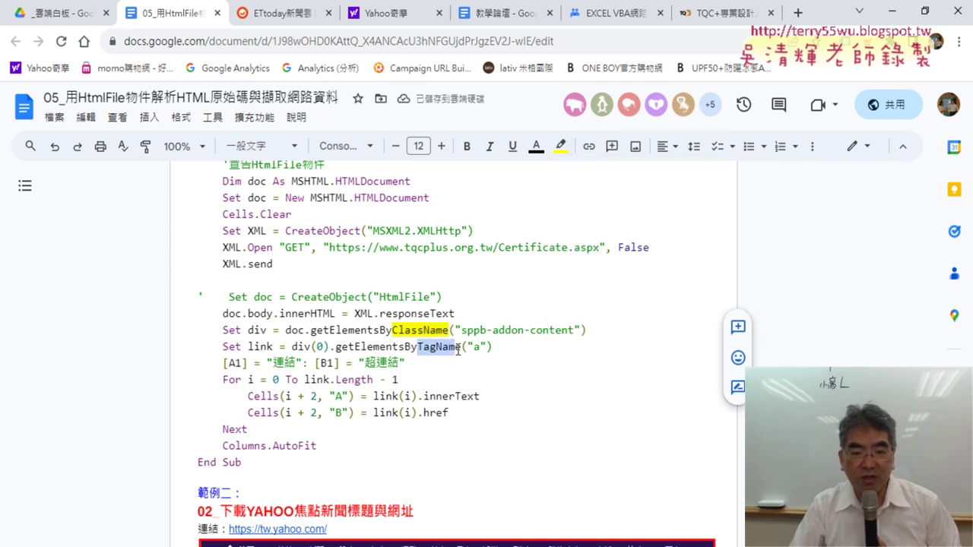
left_click(561, 146)
left_click(609, 216)
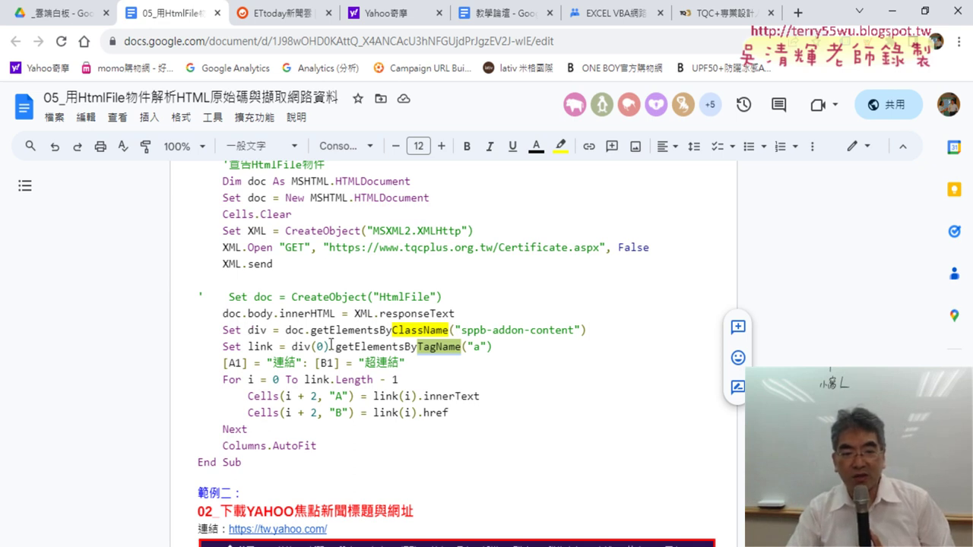
left_click_drag(331, 346, 313, 347)
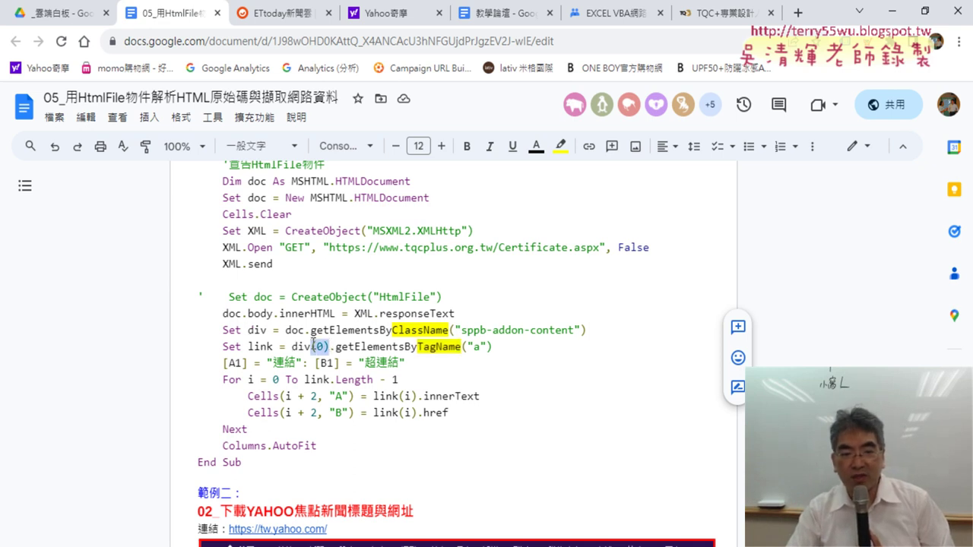
left_click(560, 146)
left_click(611, 216)
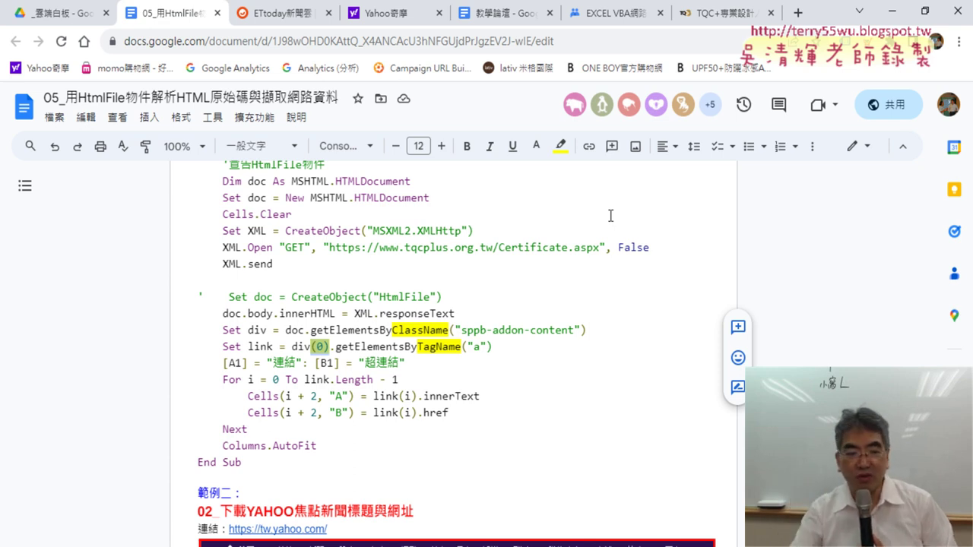
Highlight the 's' in getElementsByClassName and getElementsByTagName in yellow, then select sppb-addon-content.
left_click(375, 330)
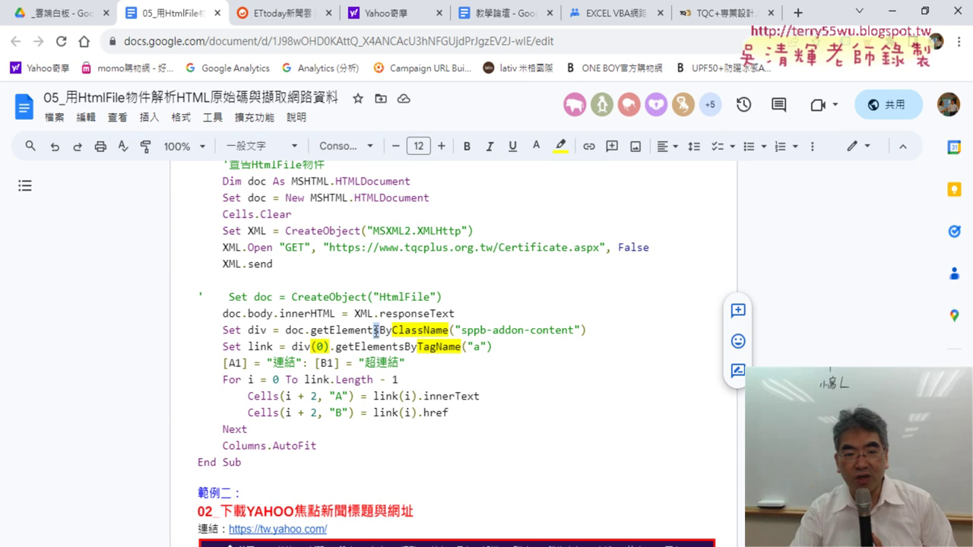
left_click(560, 145)
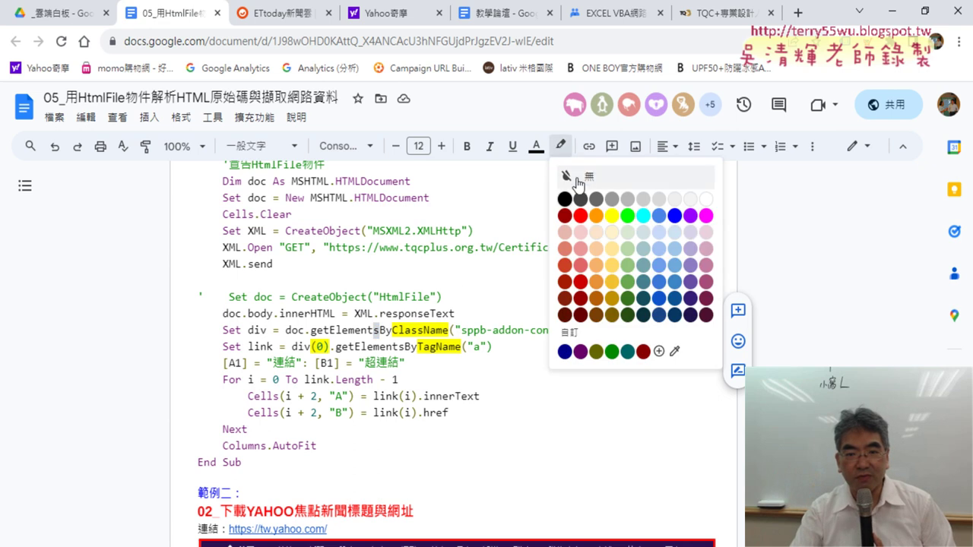
left_click(612, 222)
left_click_drag(398, 347, 406, 346)
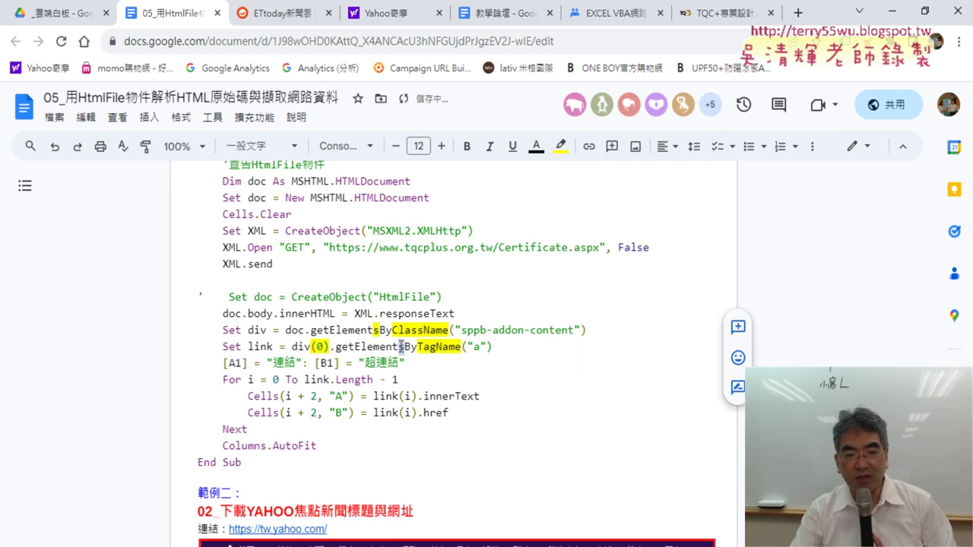
left_click(562, 146)
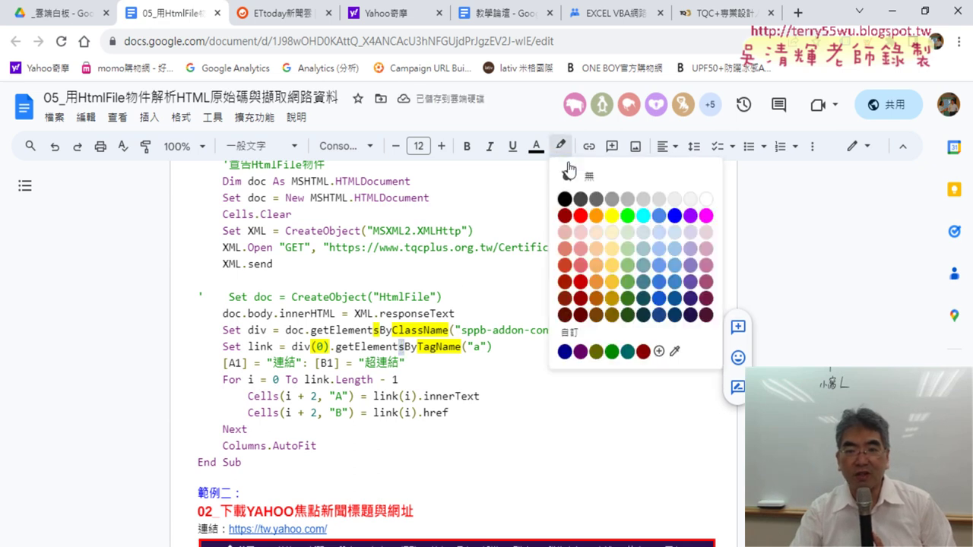
left_click(620, 217)
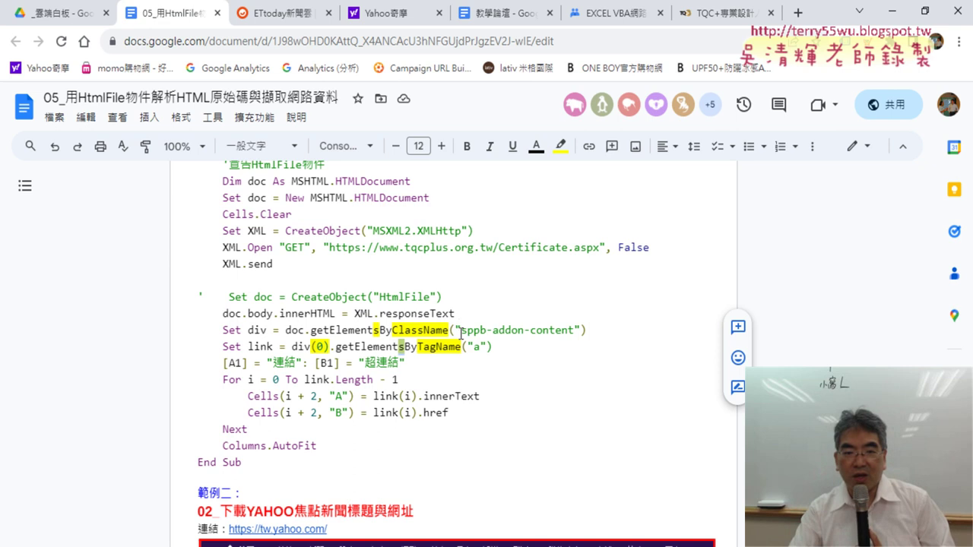
left_click_drag(460, 332, 580, 328)
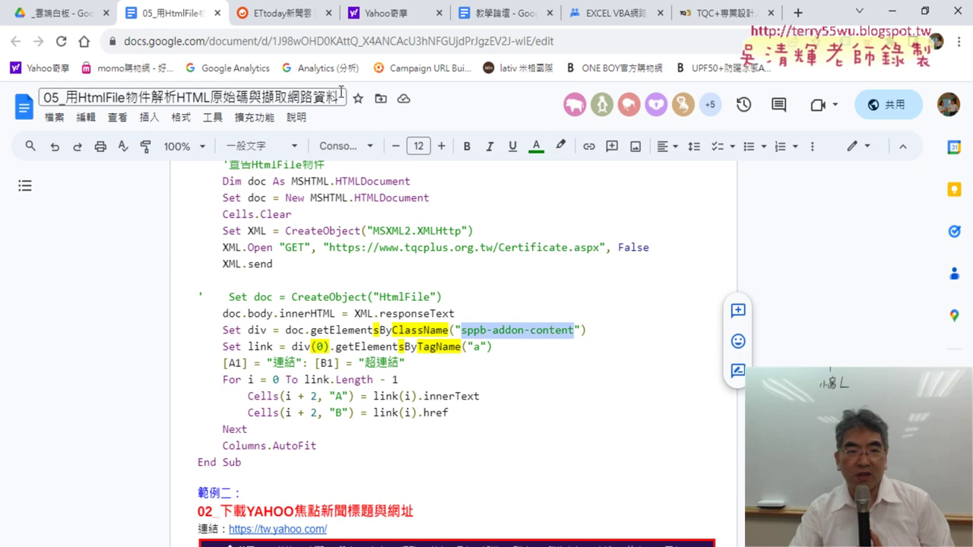
Inspect the first 娛樂八卦通 headline on ETtoday and select its div.part_pictxt_9 container in Elements.
left_click(289, 17)
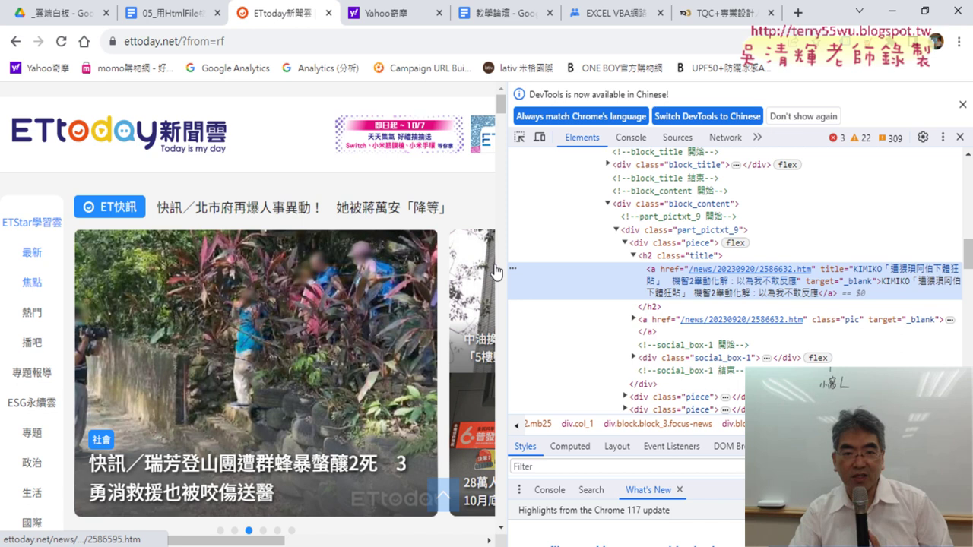
scroll(346, 342, "down", 4)
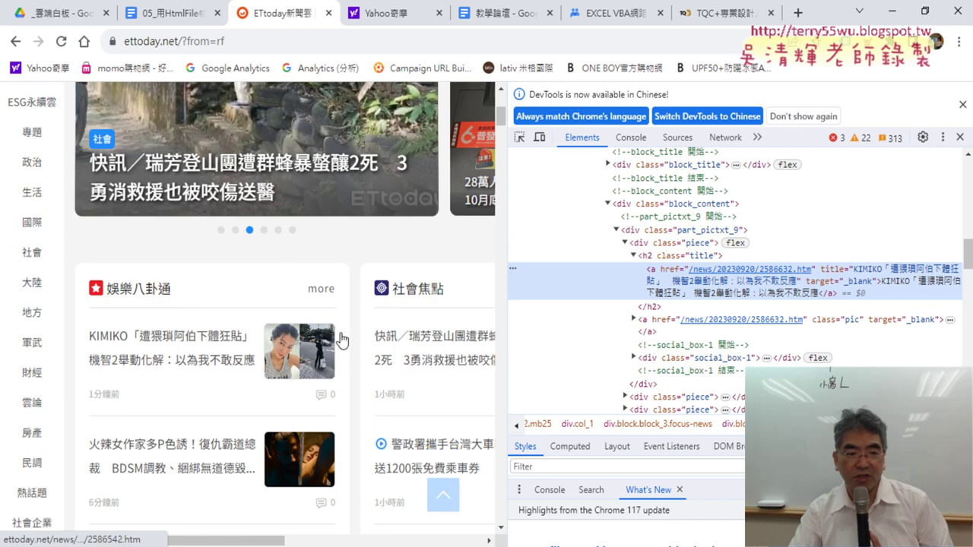
right_click(142, 331)
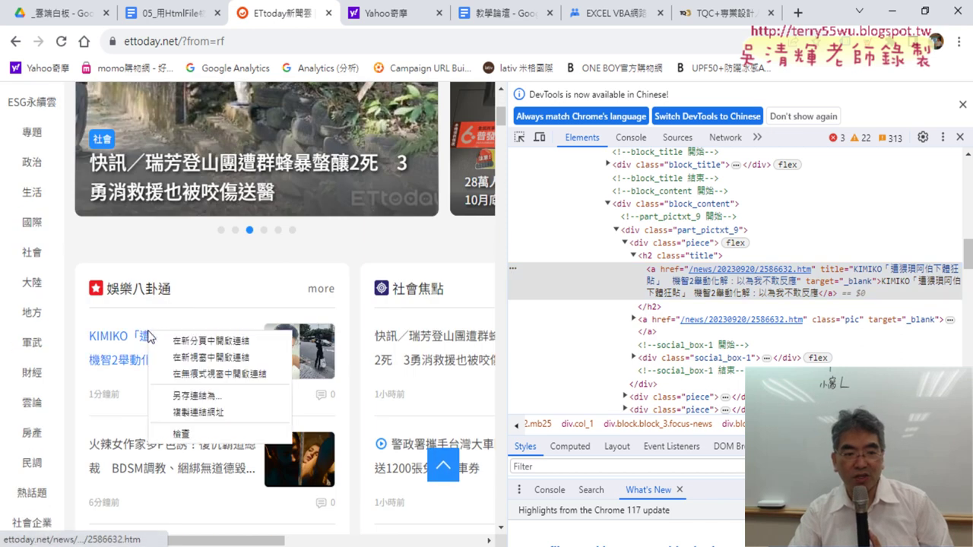
left_click(215, 435)
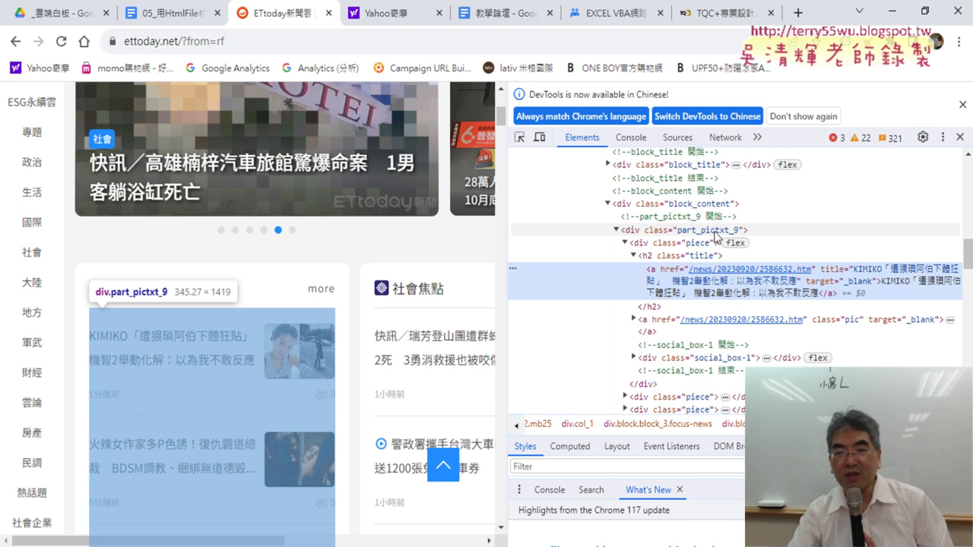
left_click(730, 232)
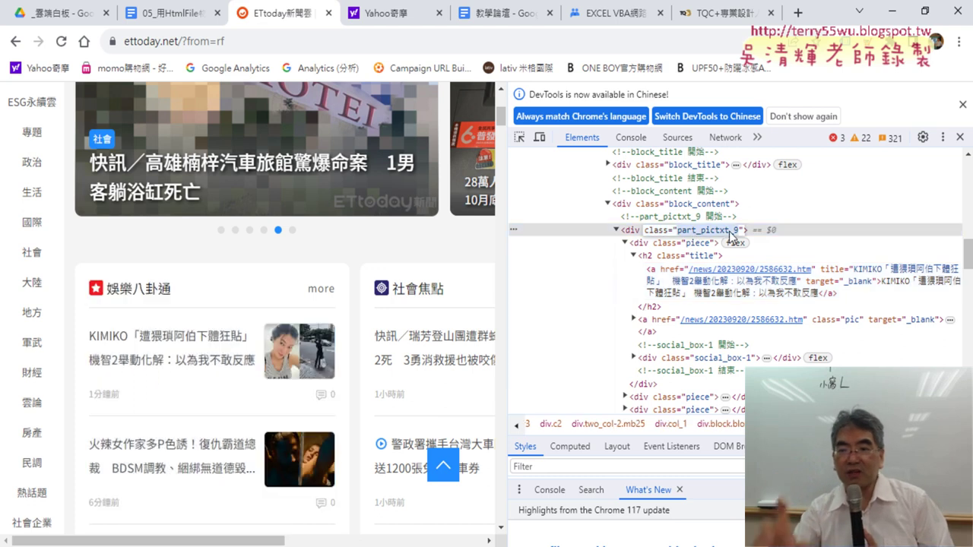